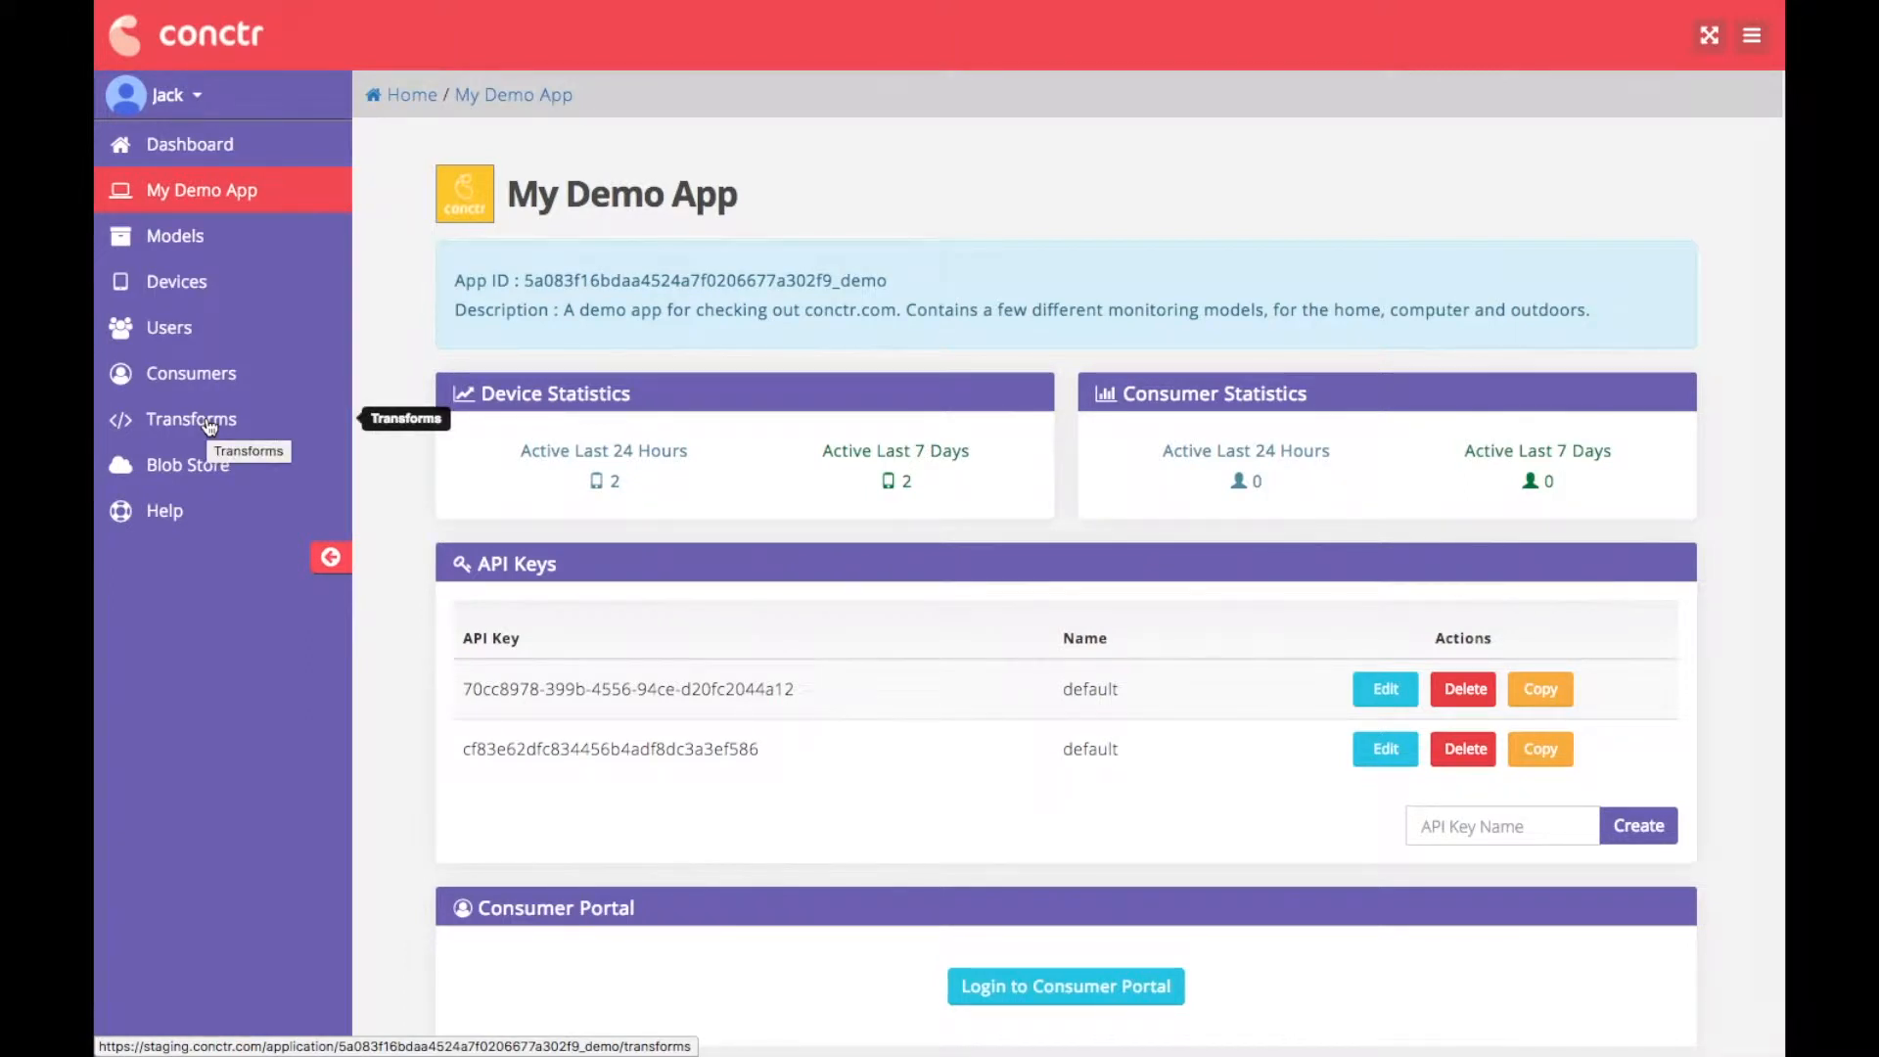
Create a new transform in My Demo App and title it ReplaceInvalidTemp.
left_click(208, 423)
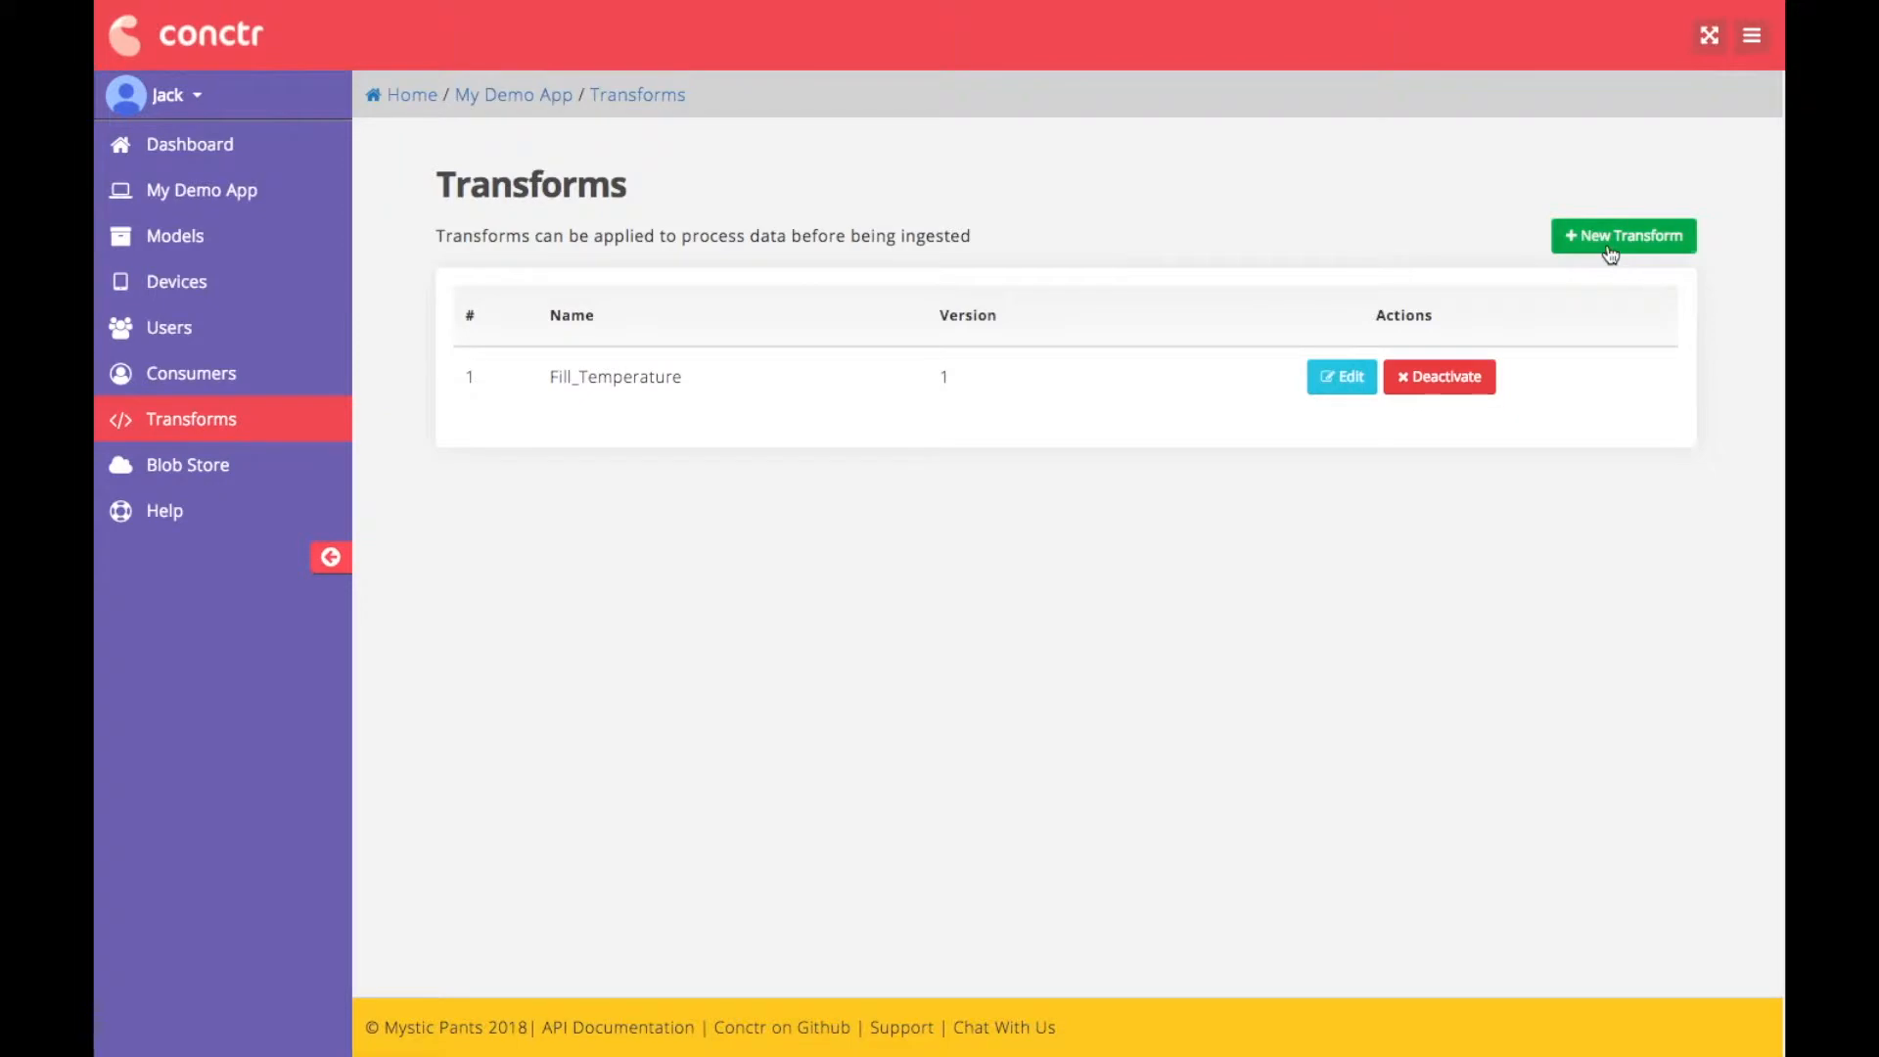
left_click(1610, 245)
left_click(677, 344)
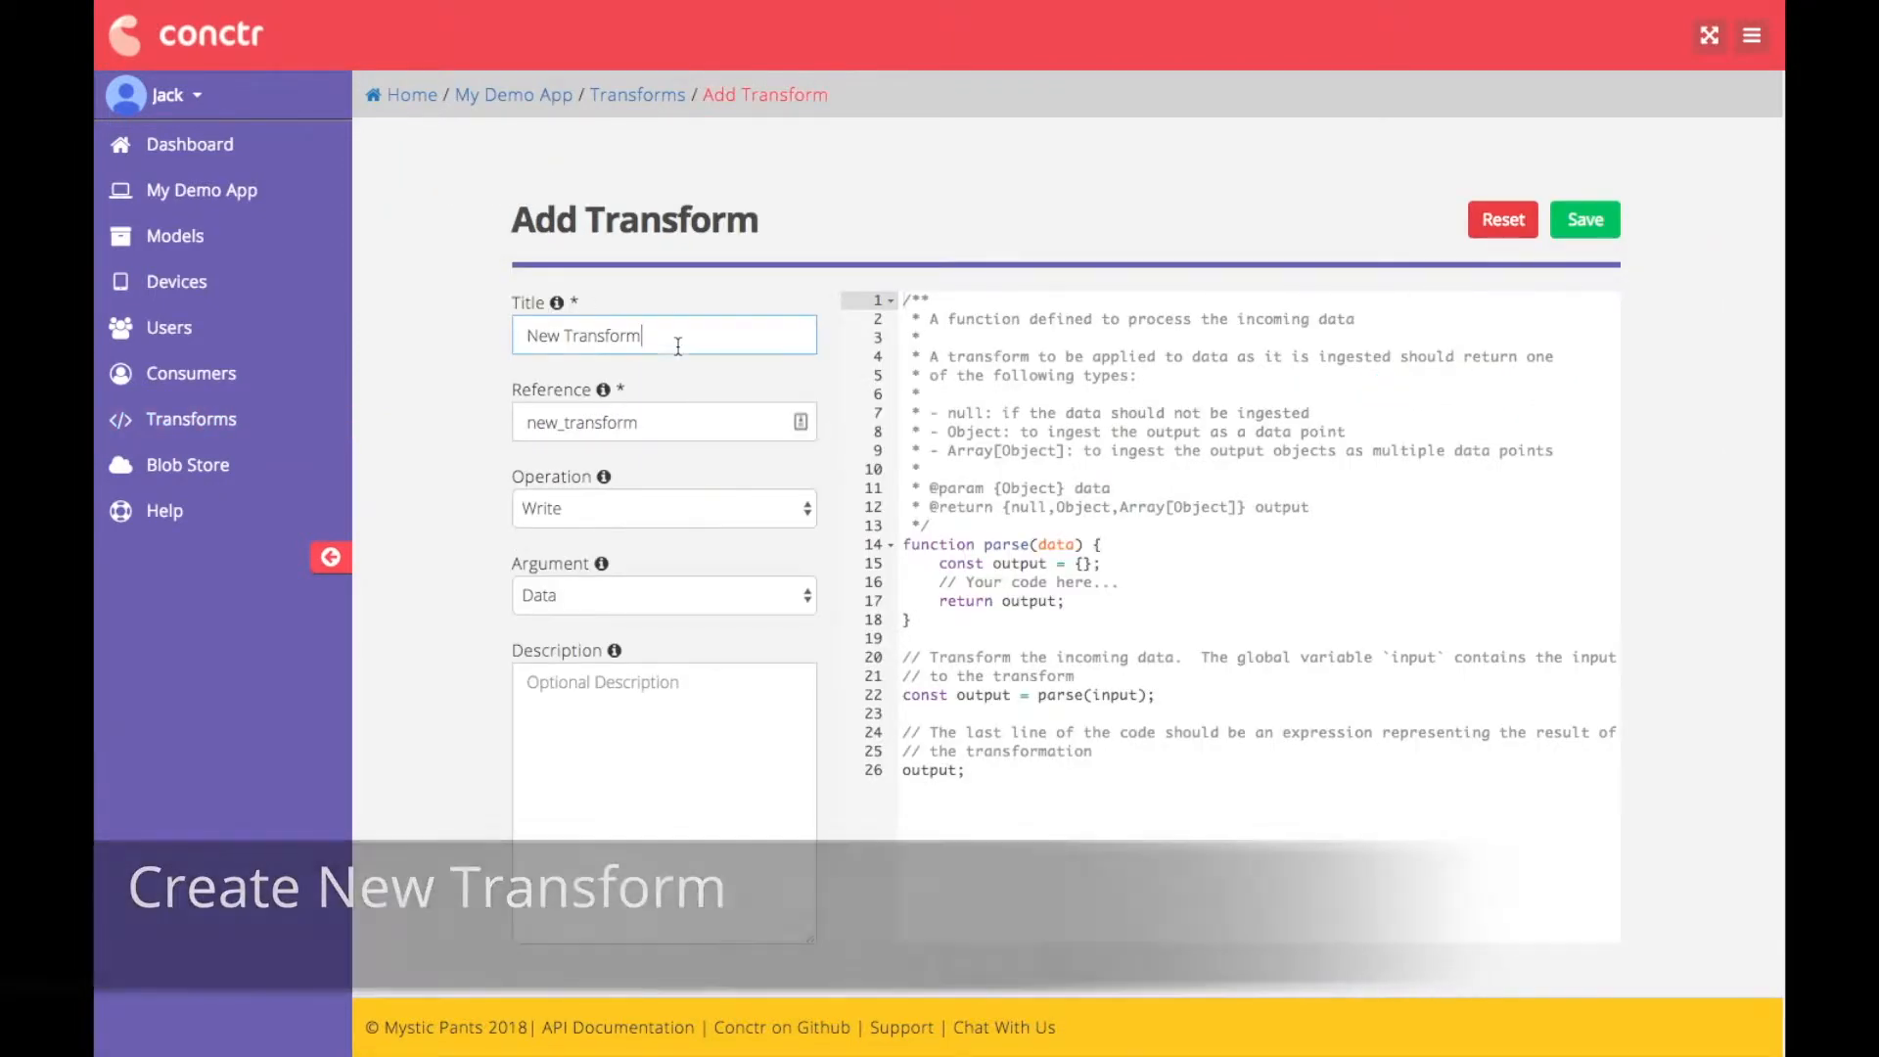
left_click_drag(677, 345, 440, 294)
type("Rep")
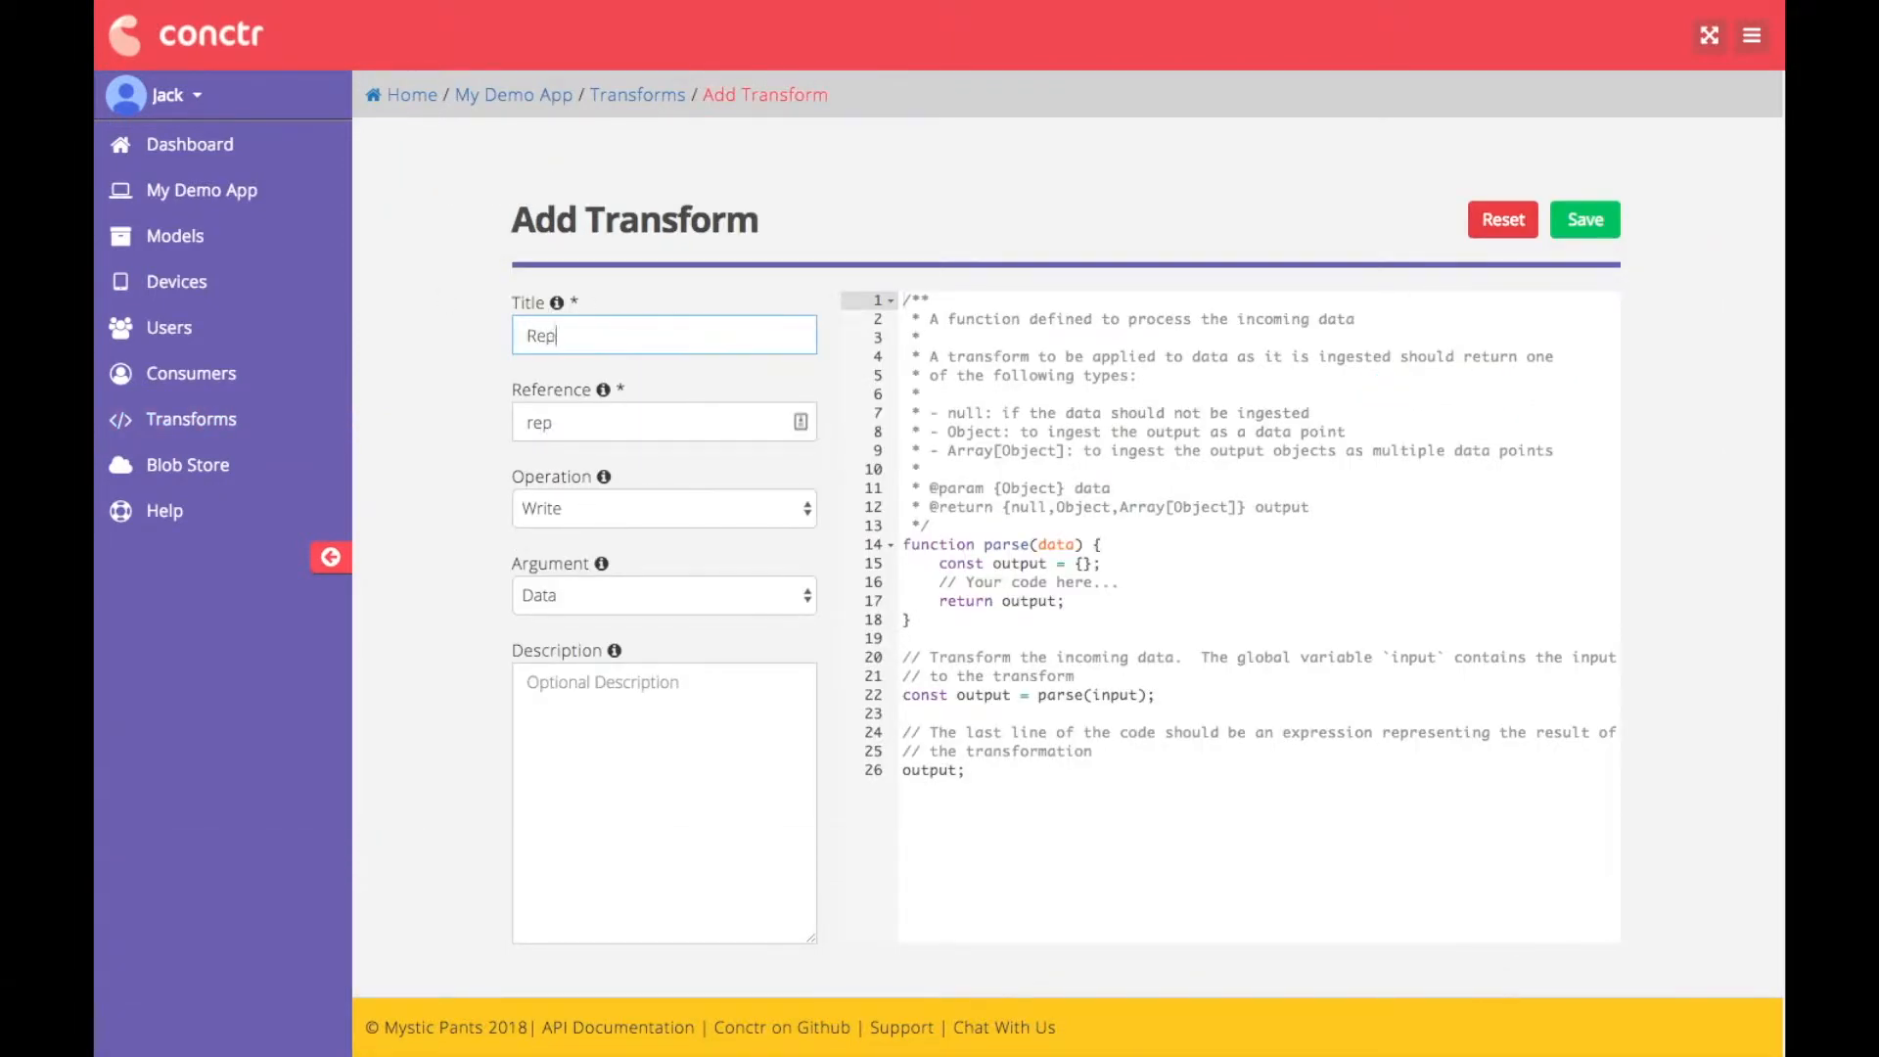
type("laceInvalidTemp")
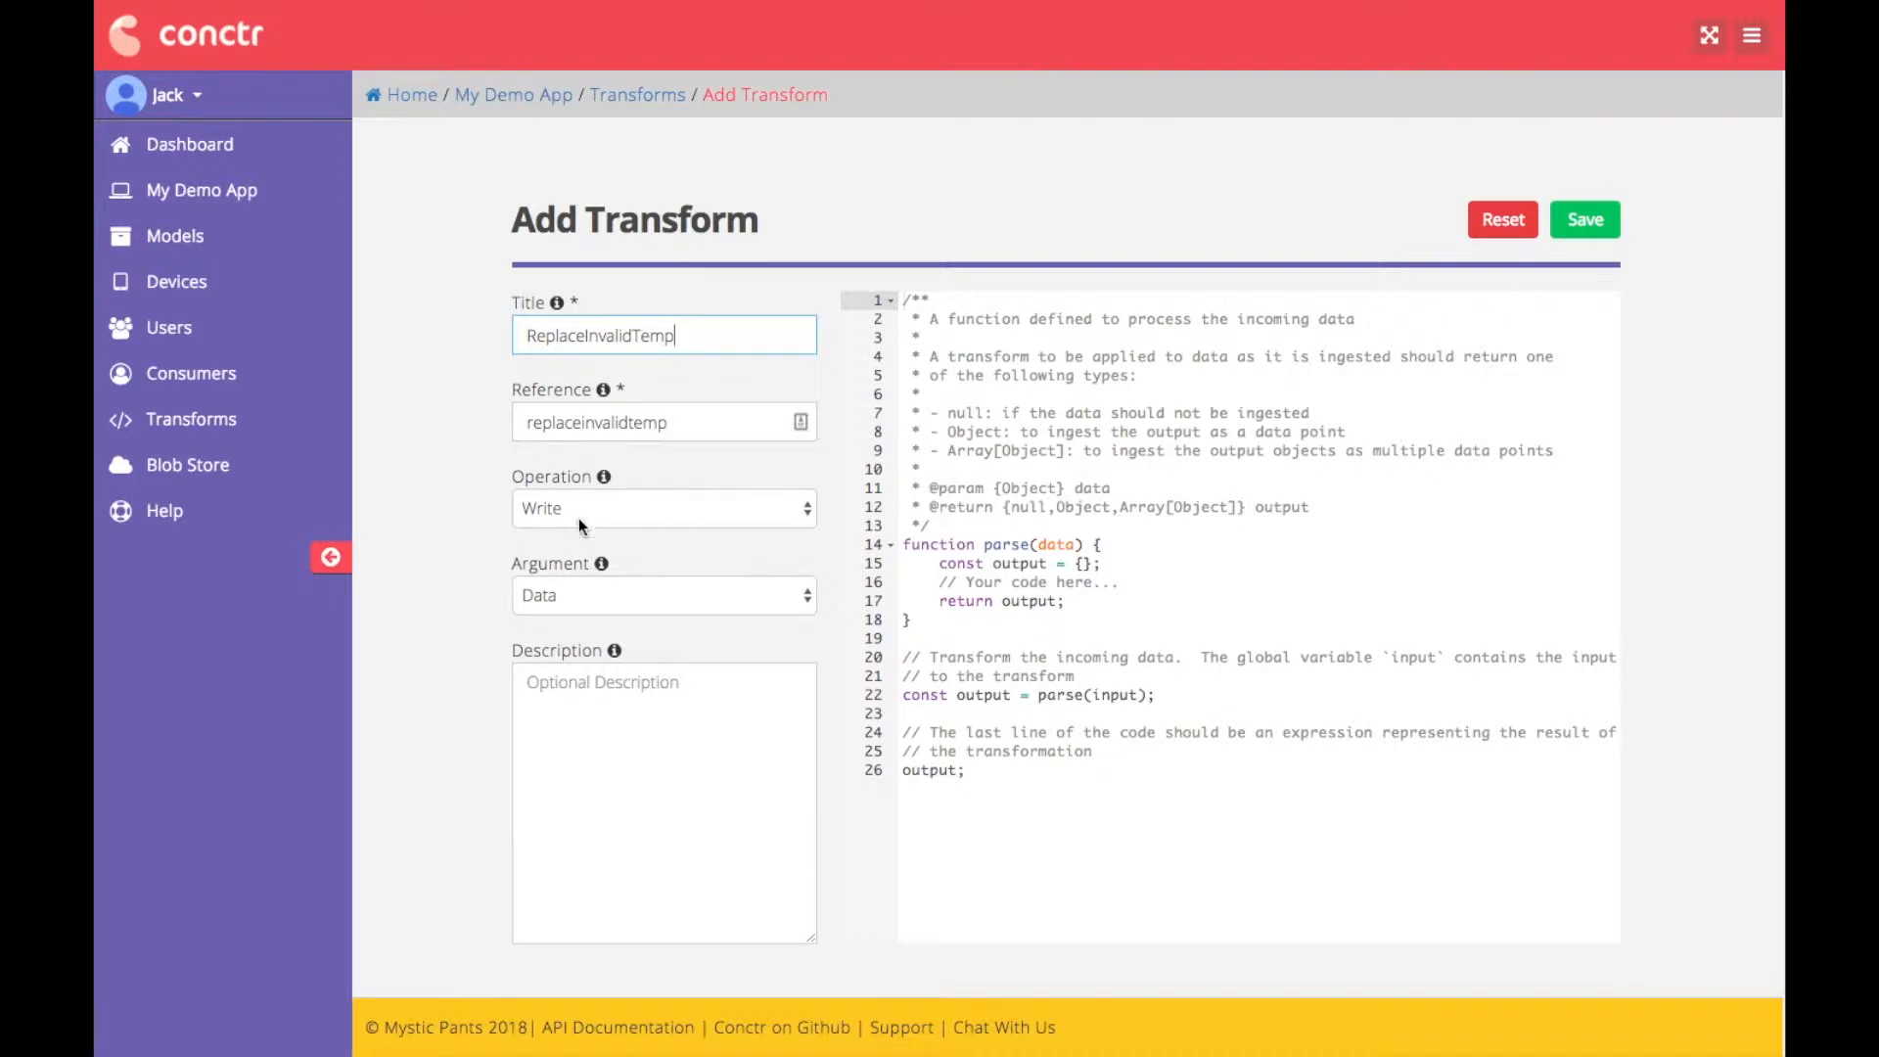
Keep the transform's argument as Data and enter the description "Replaced invalid temperature data".
left_click(584, 593)
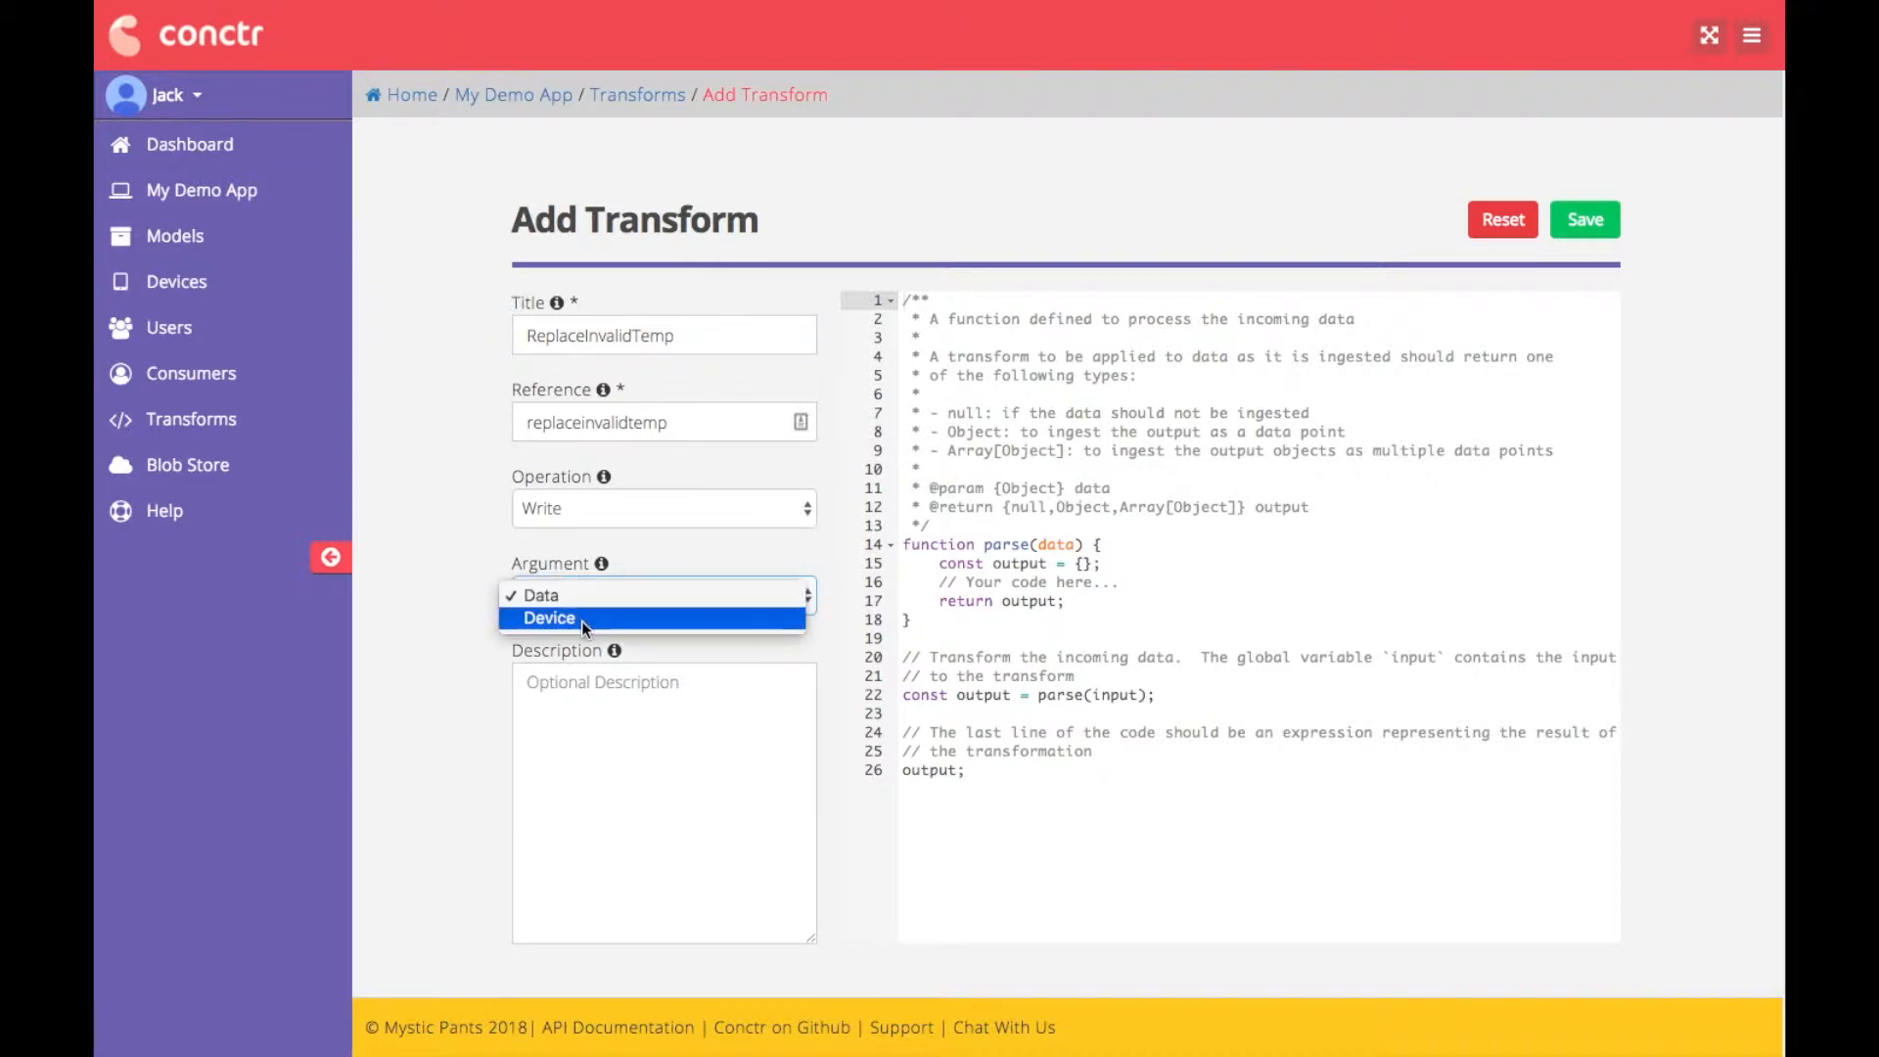
left_click(472, 601)
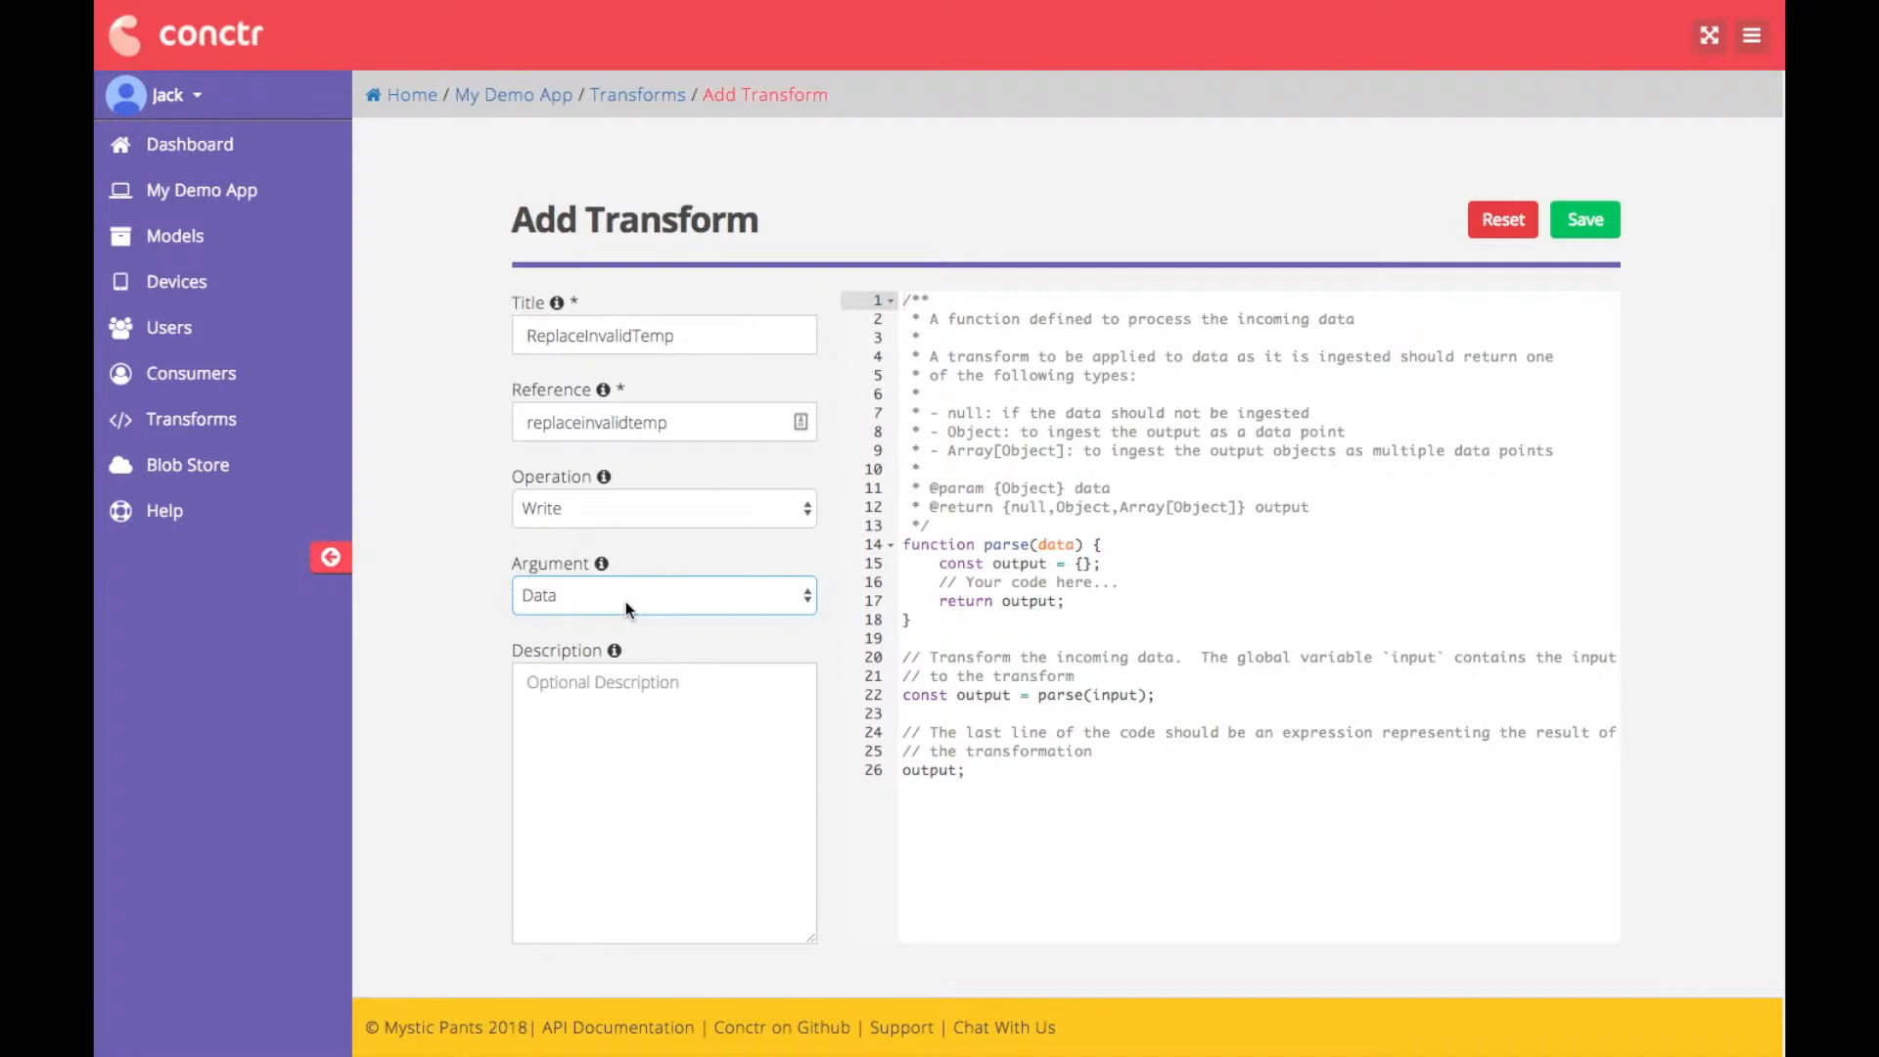
left_click(579, 683)
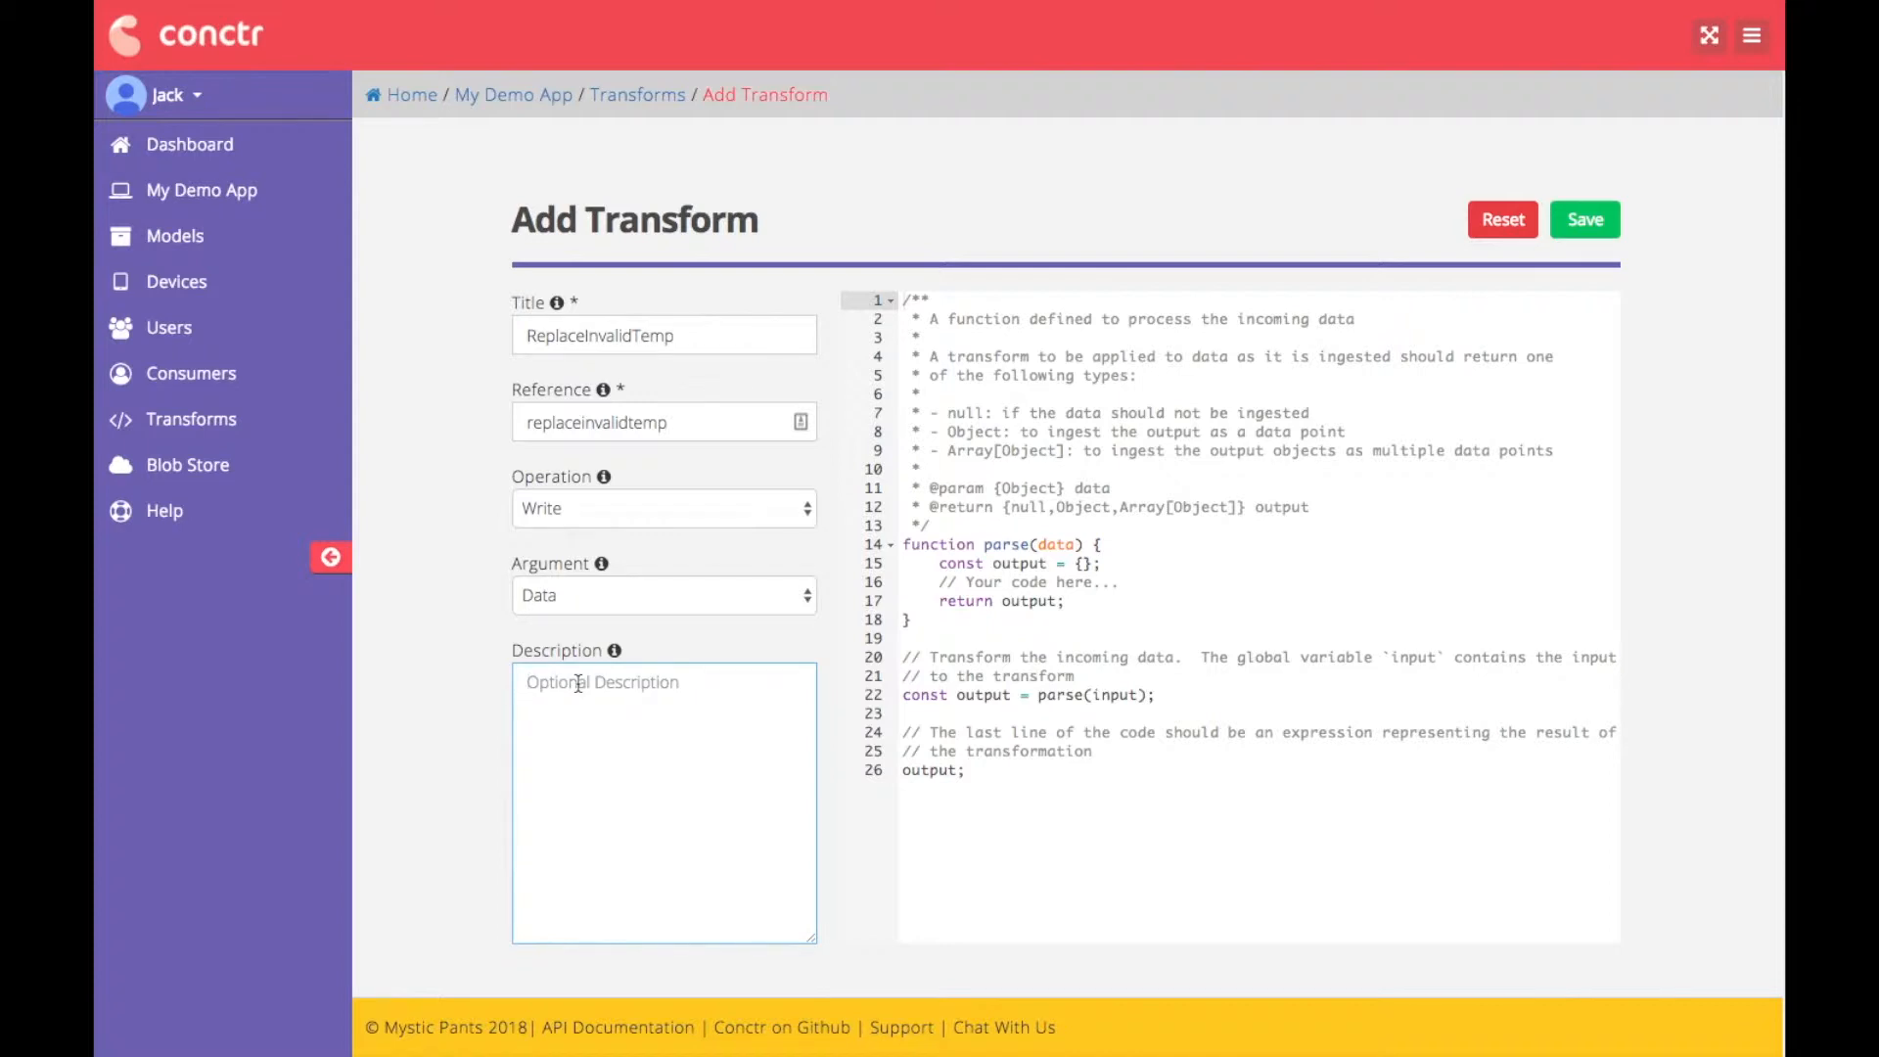
type("Replaced invalid temperature data")
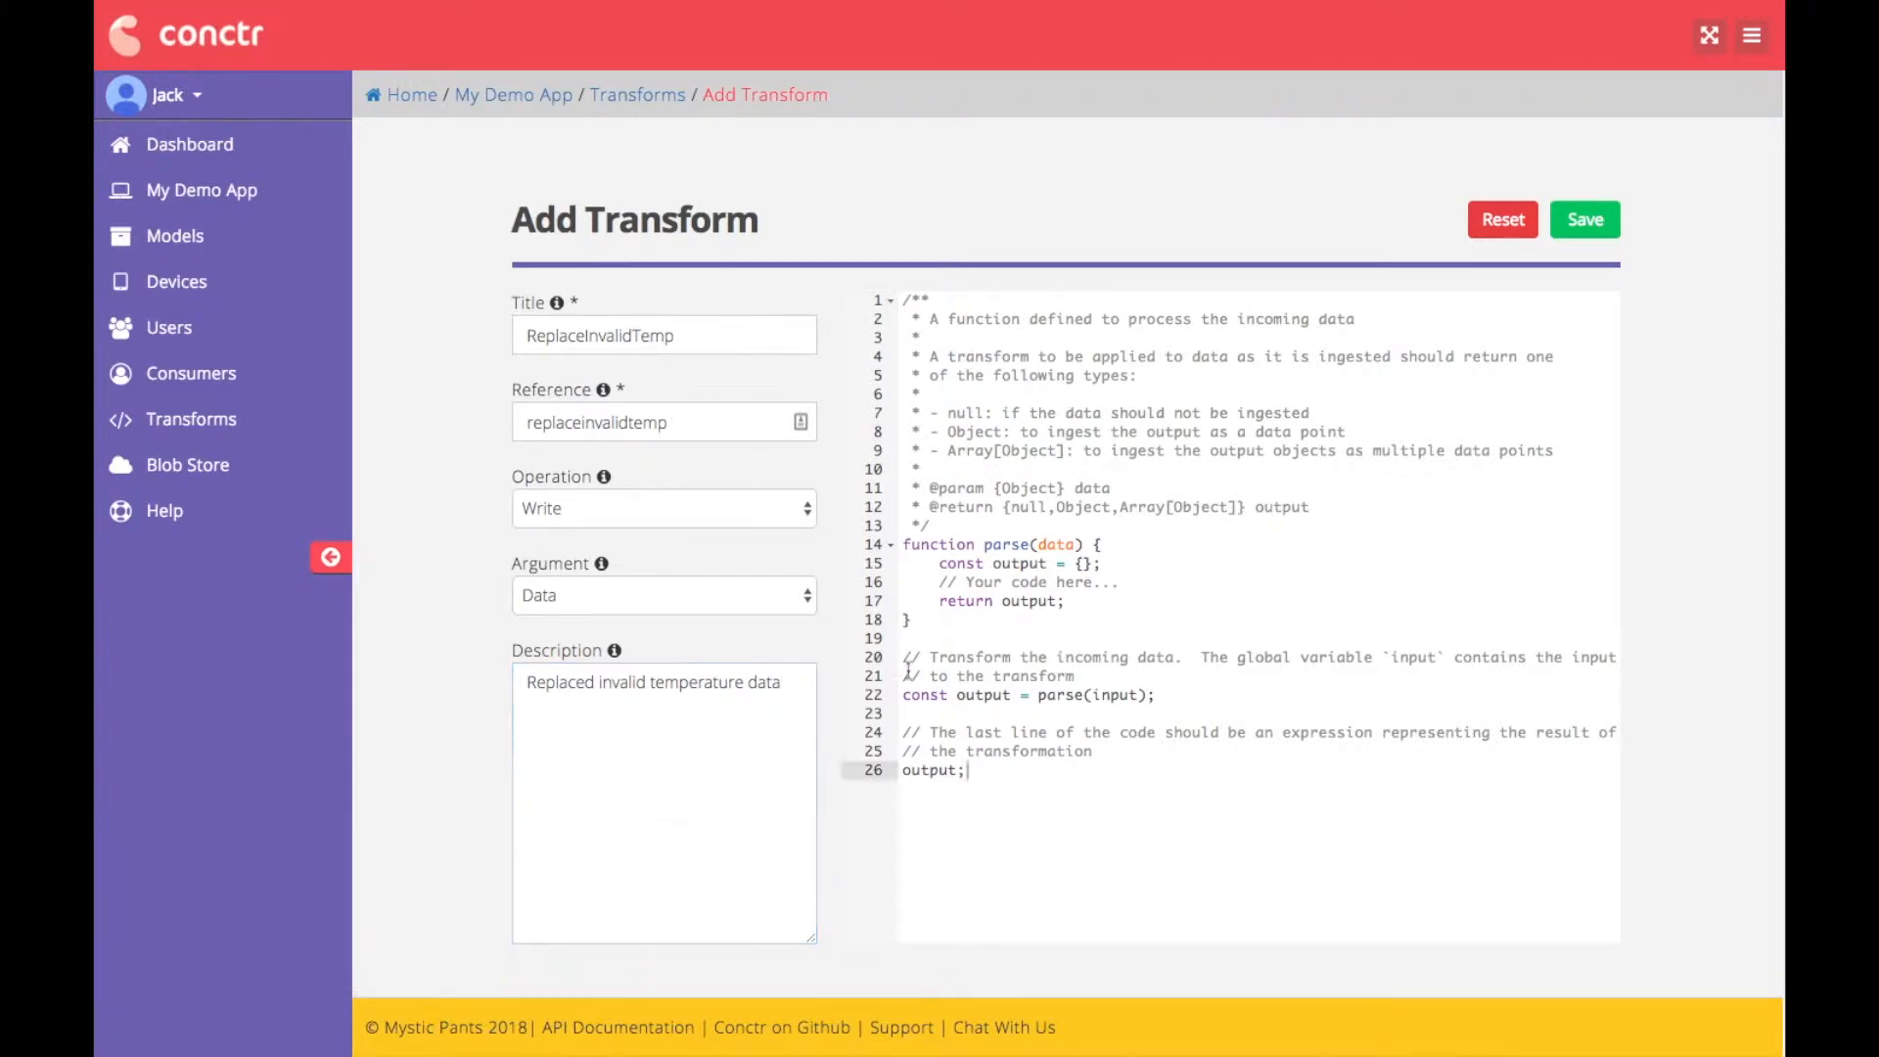
Replace all of the transform's template code with the copied script that substitutes 25.0 for invalid temperatures.
left_click_drag(989, 783, 743, 232)
key("ctrl+v")
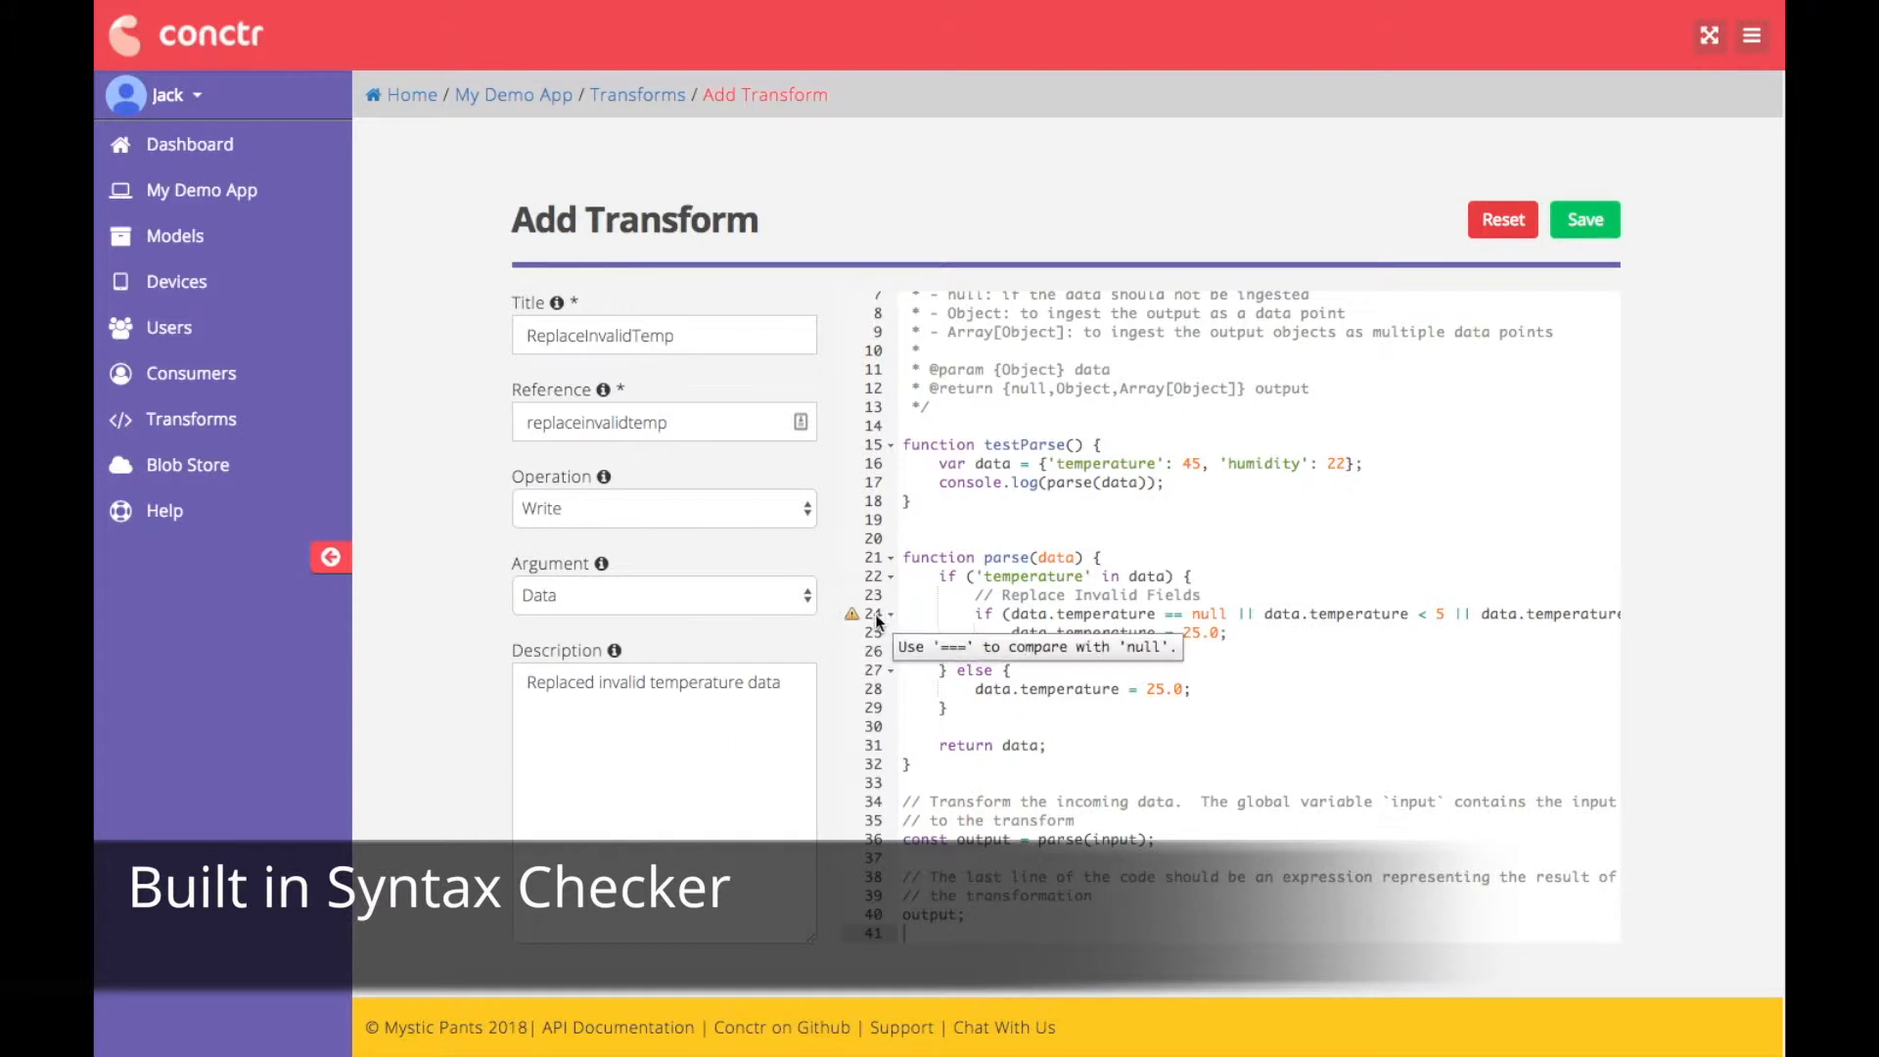
Change the null comparison on line 24 of the transform code to === and save the transform.
left_click(1170, 615)
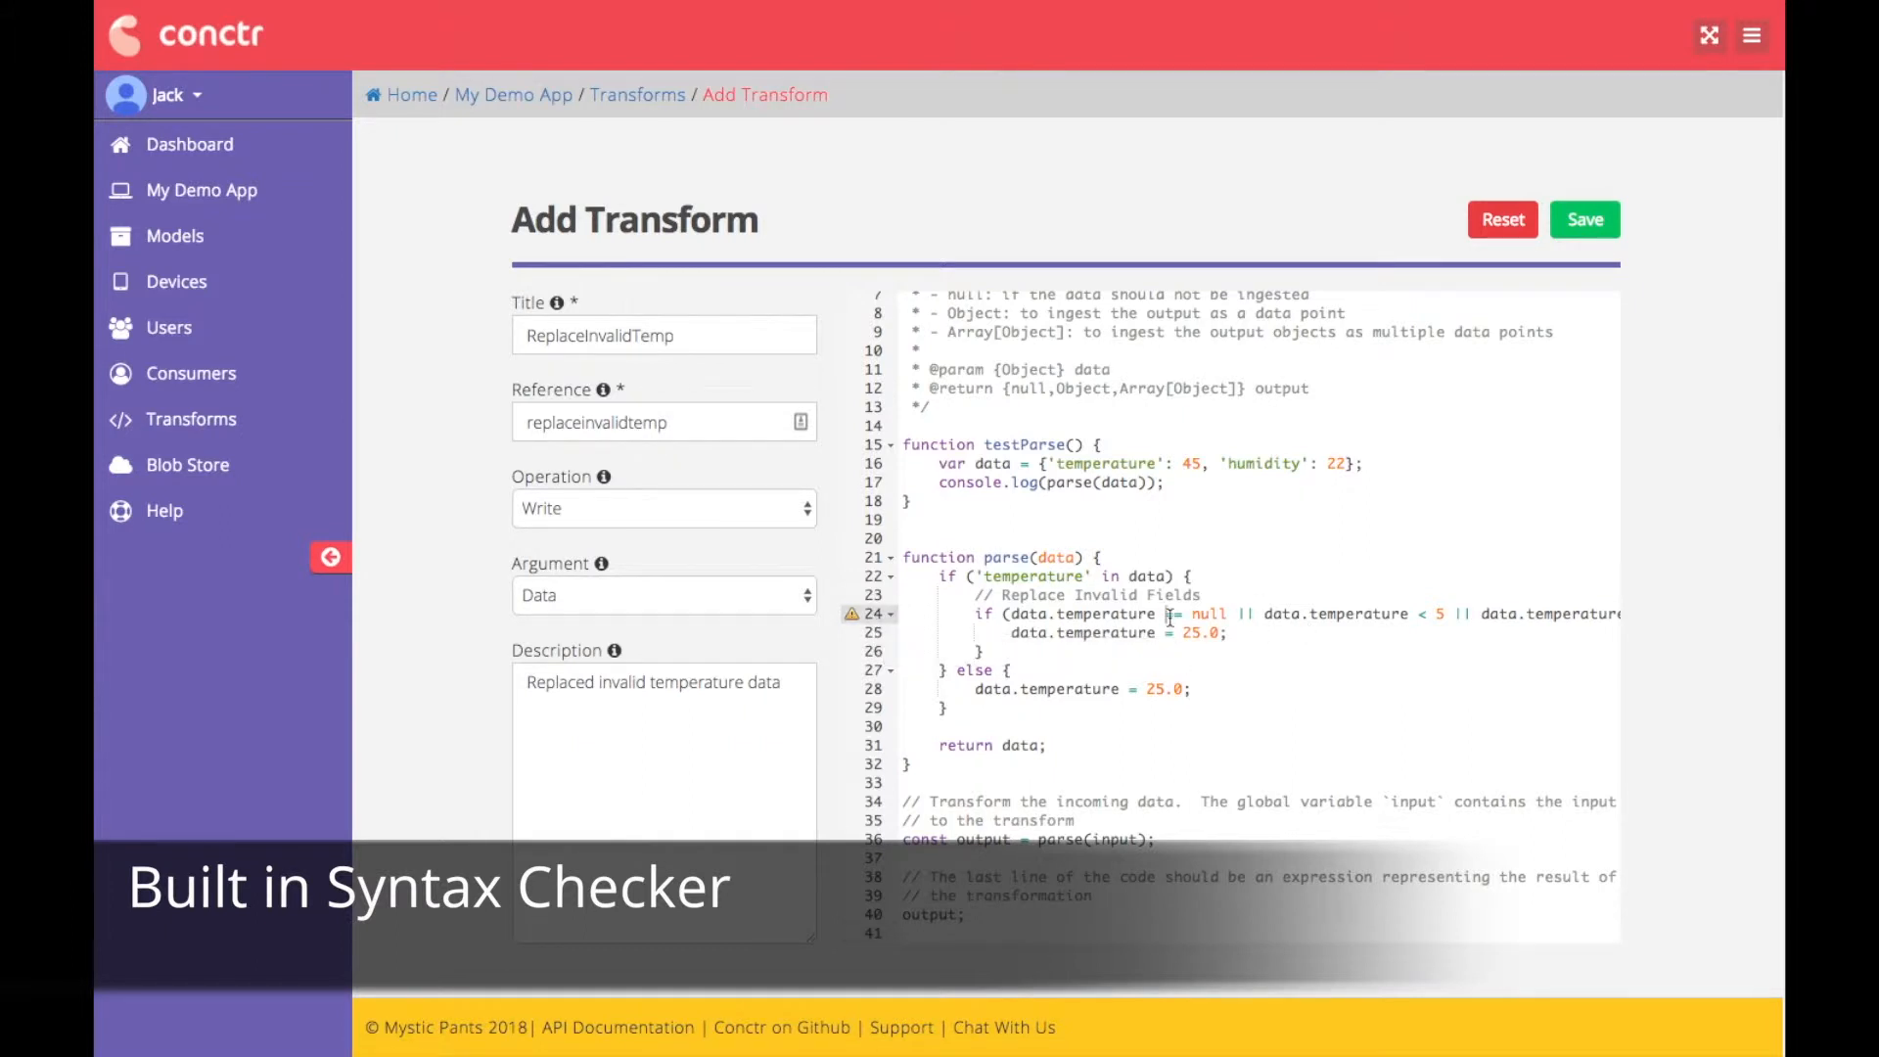
type("=")
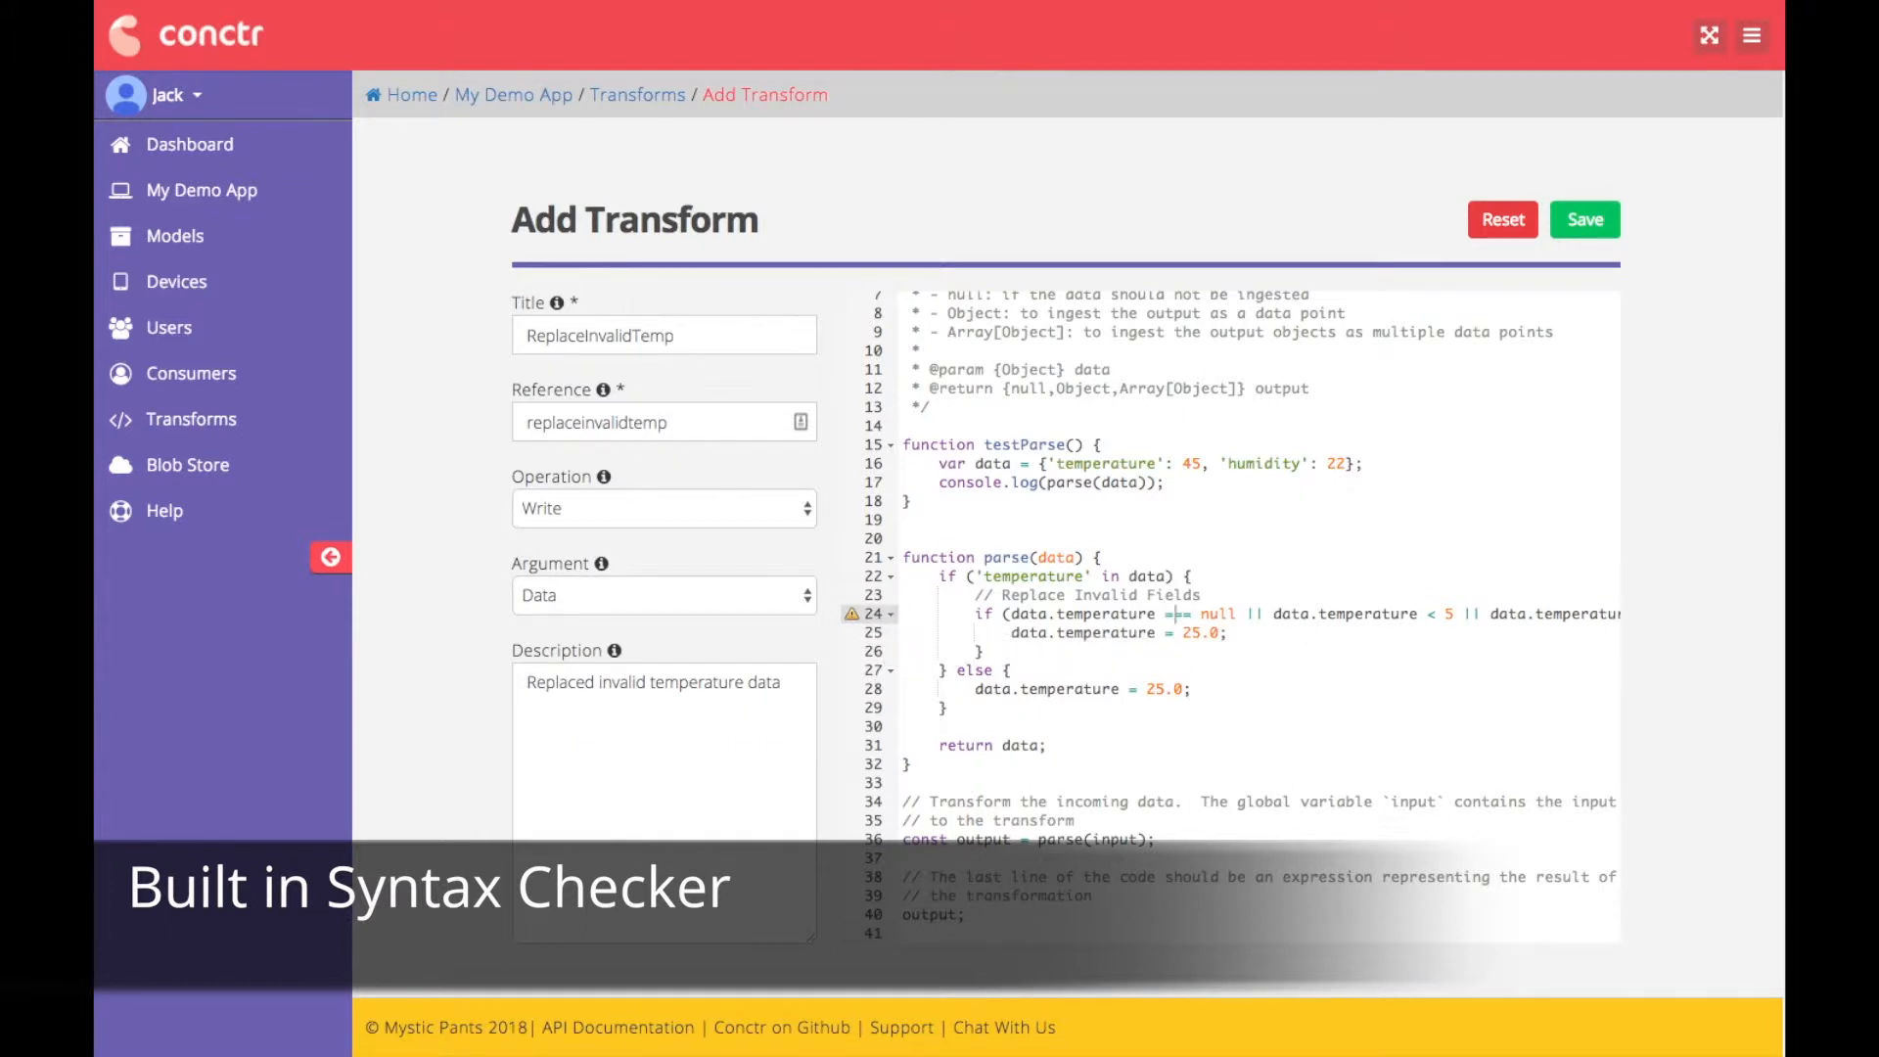
left_click(1590, 219)
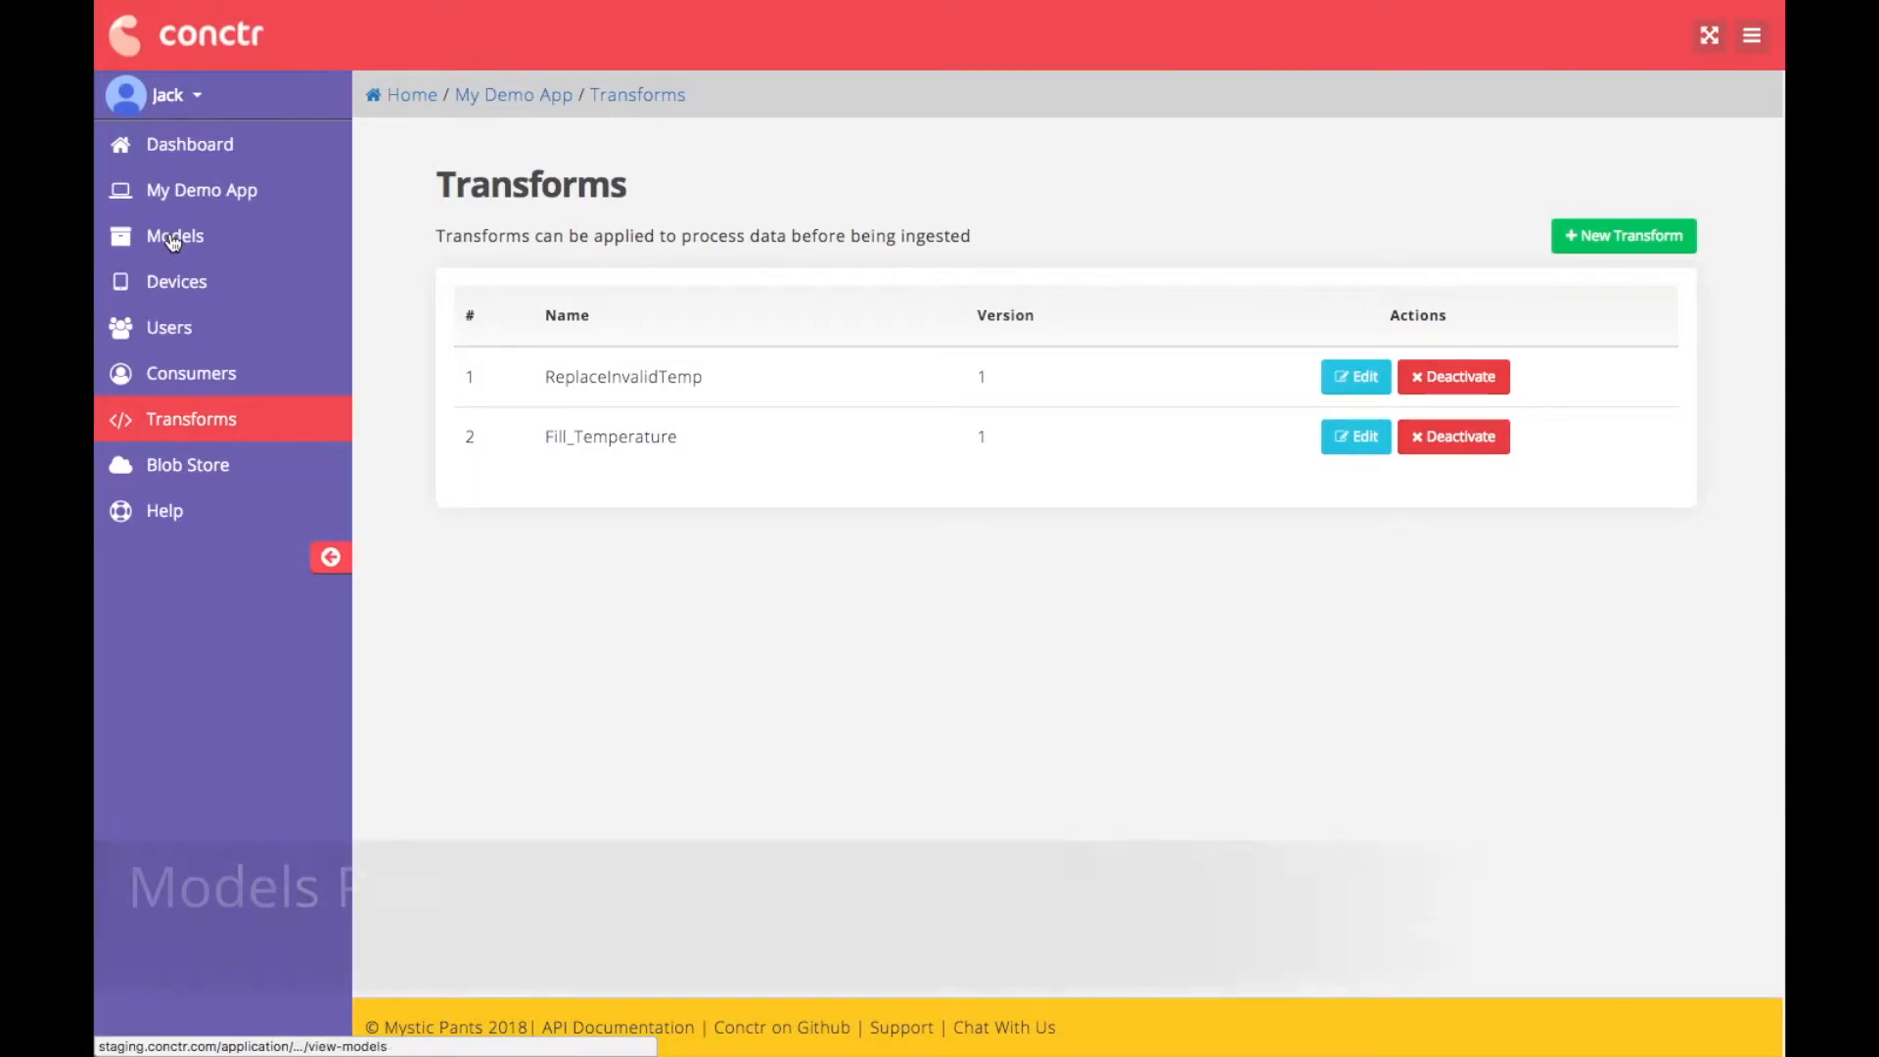
Open the Weather Station model for editing and set its transform to ReplaceInvalidTemp.
left_click(174, 239)
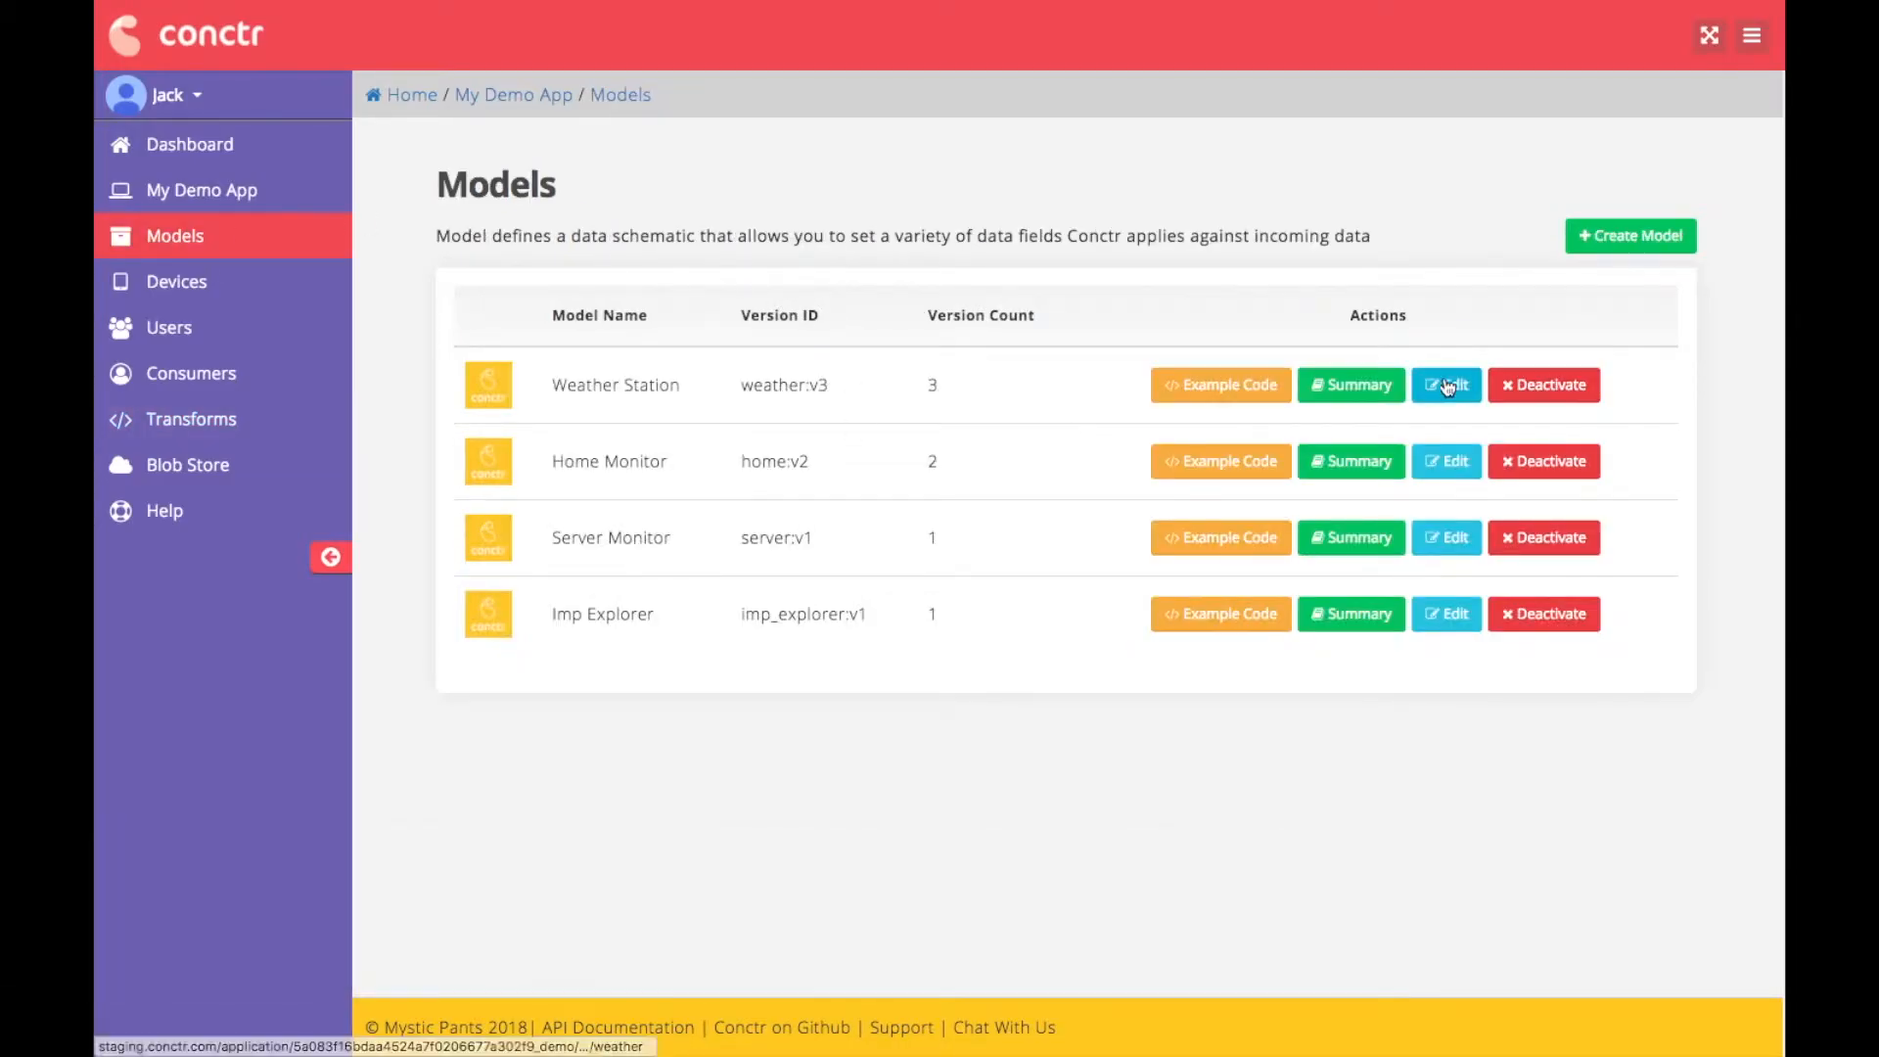
left_click(1447, 387)
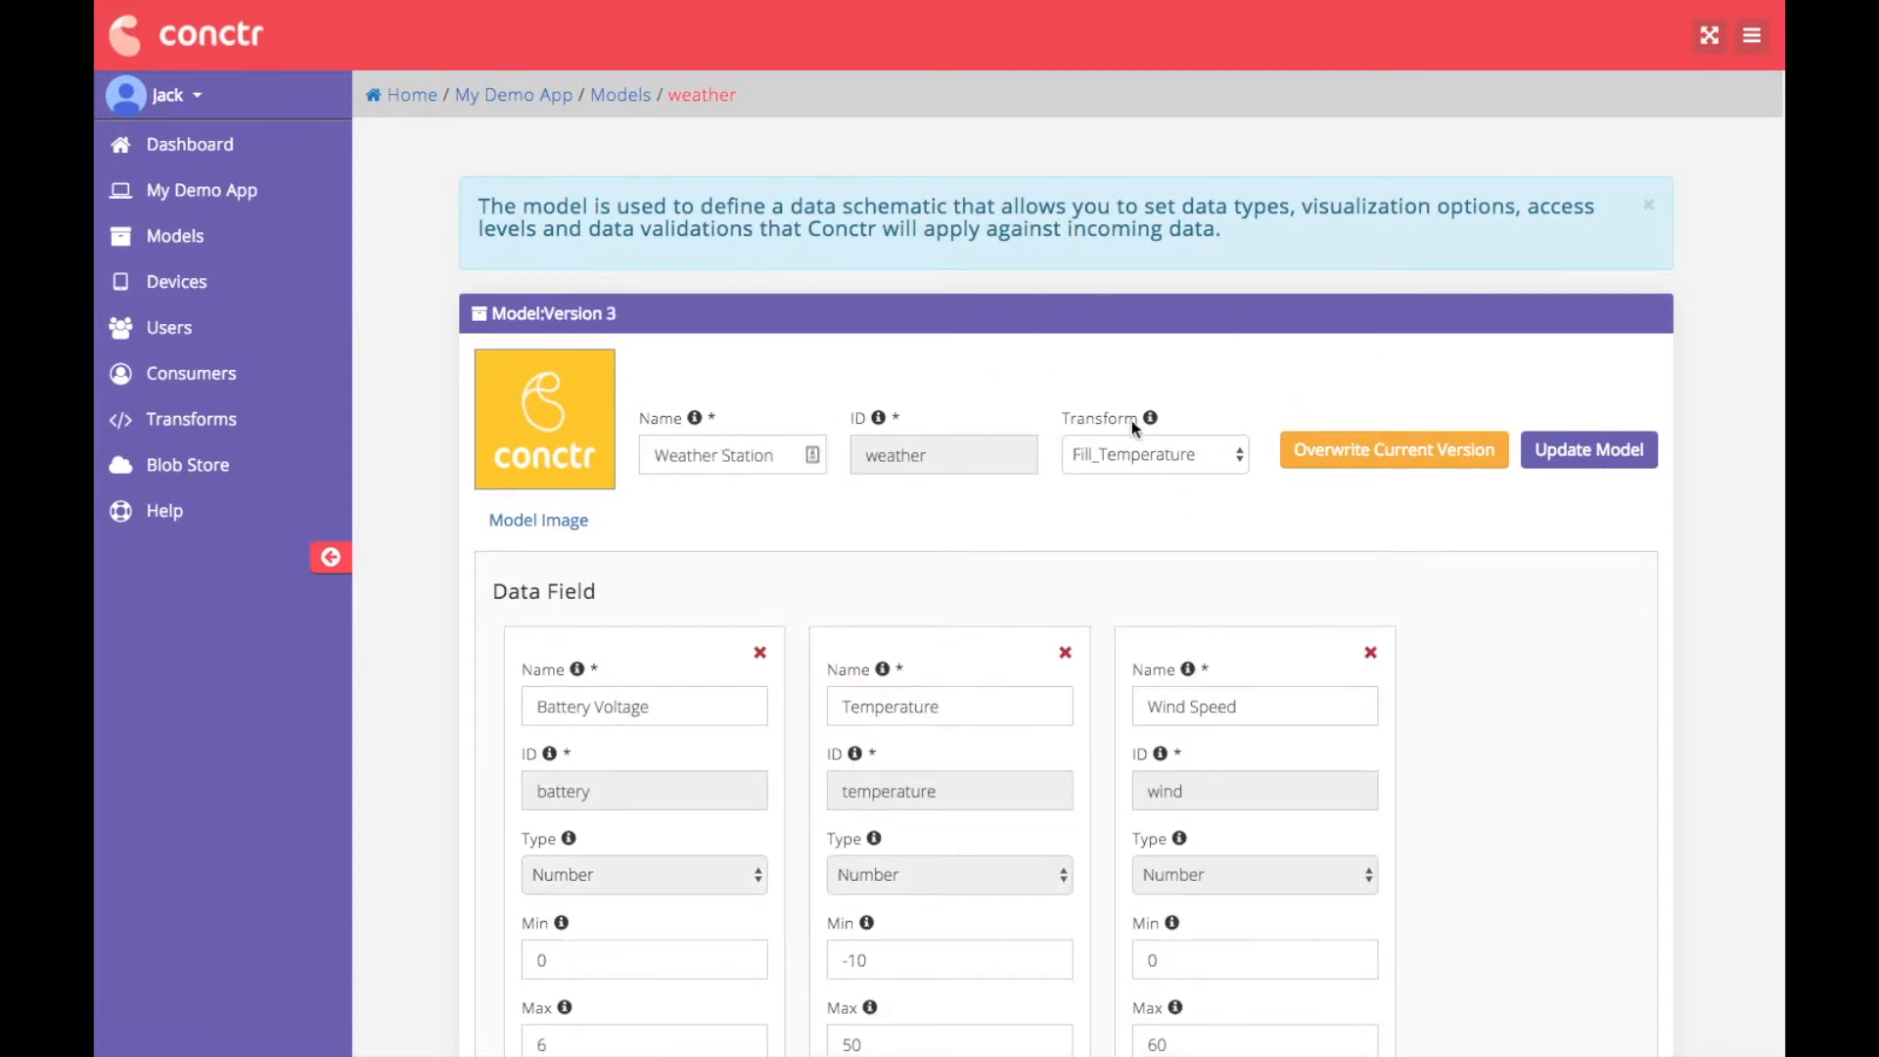
left_click(1159, 454)
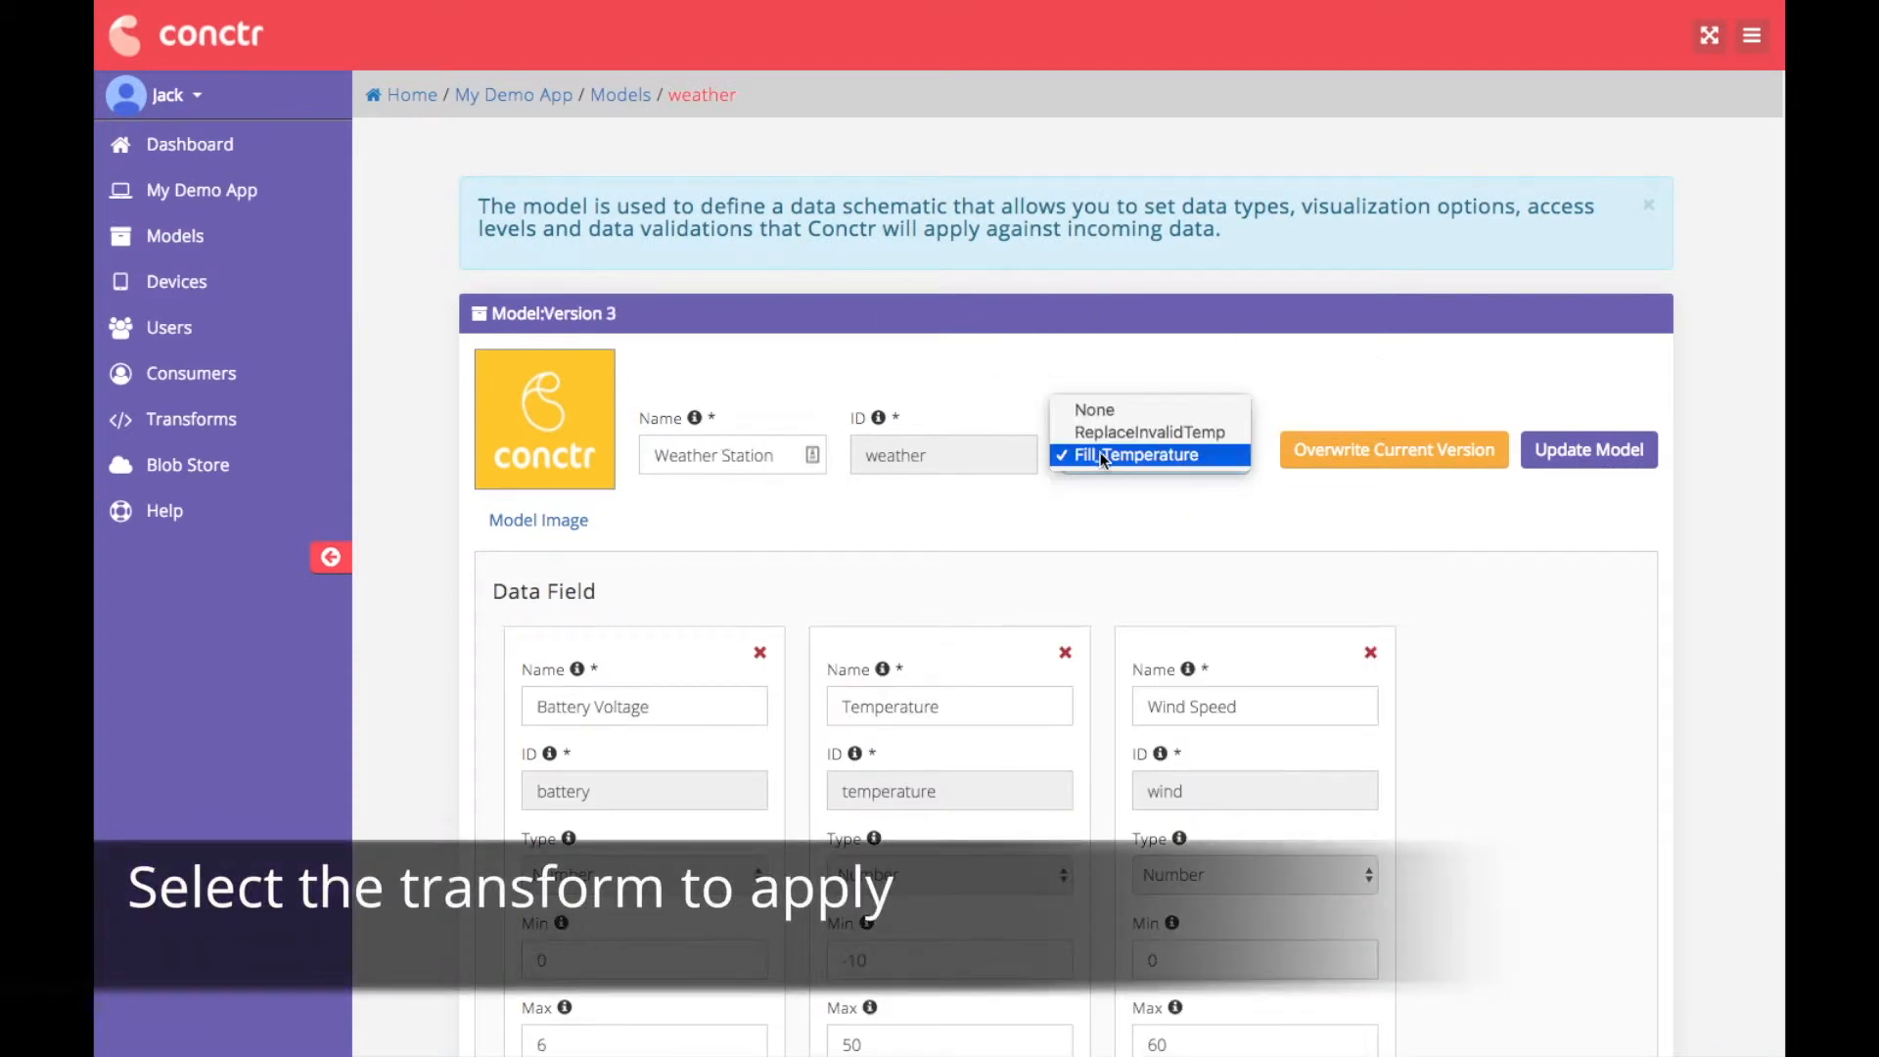
left_click(1184, 442)
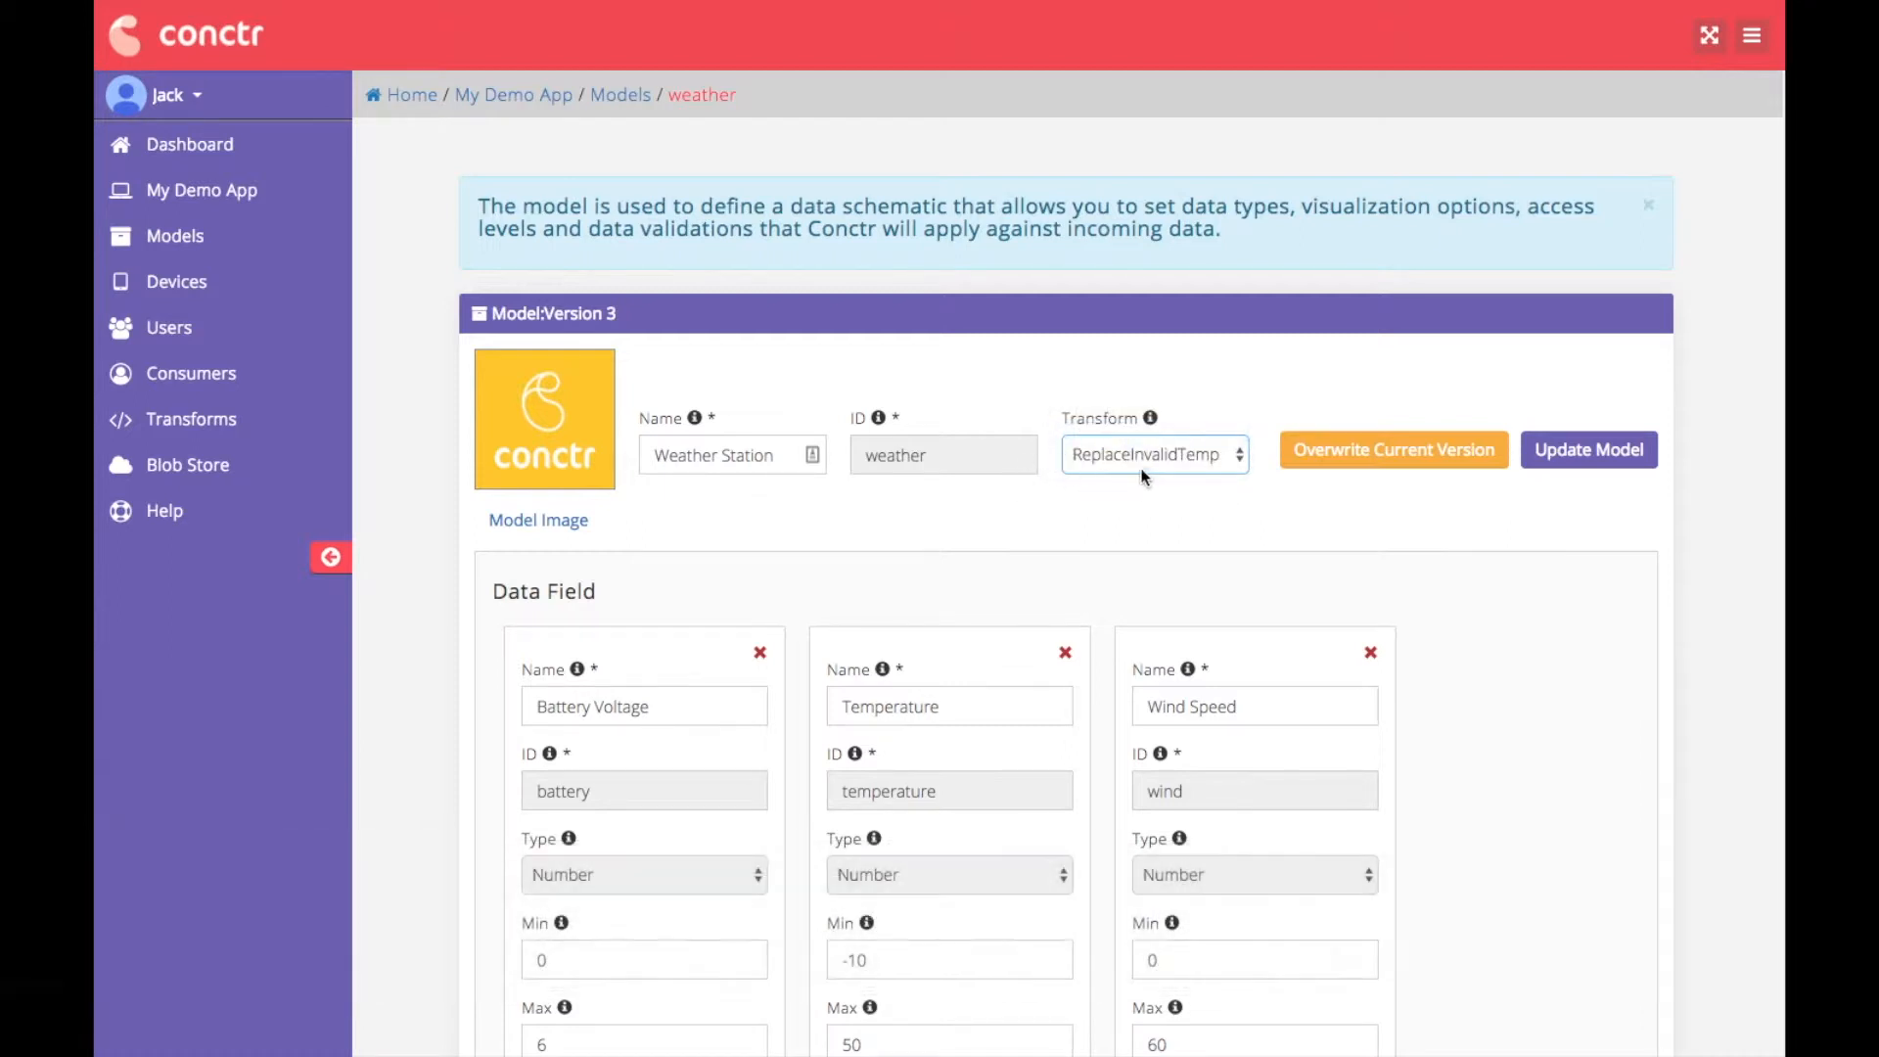
Overwrite the current version of the Weather Station model with the changed transform setting.
scroll(1201, 461, "down", 1)
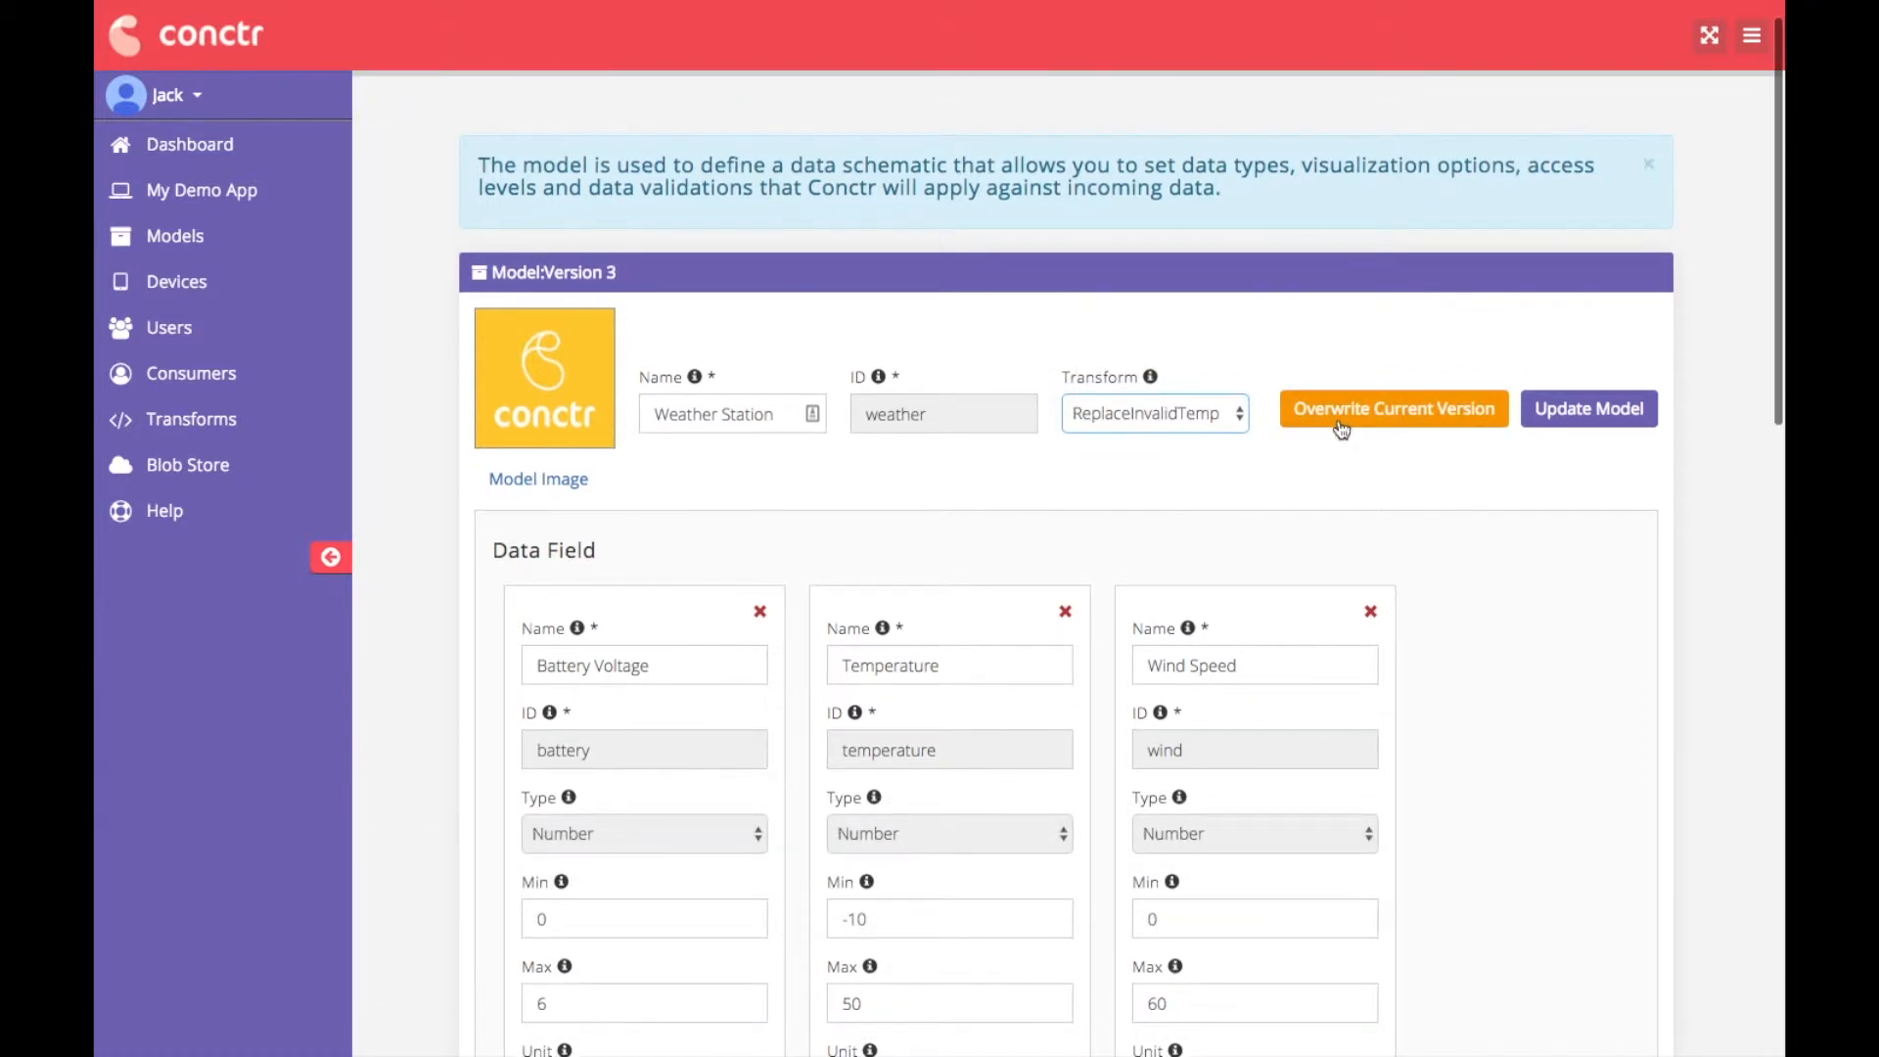
scroll(1341, 425, "down", 3)
scroll(1269, 651, "down", 10)
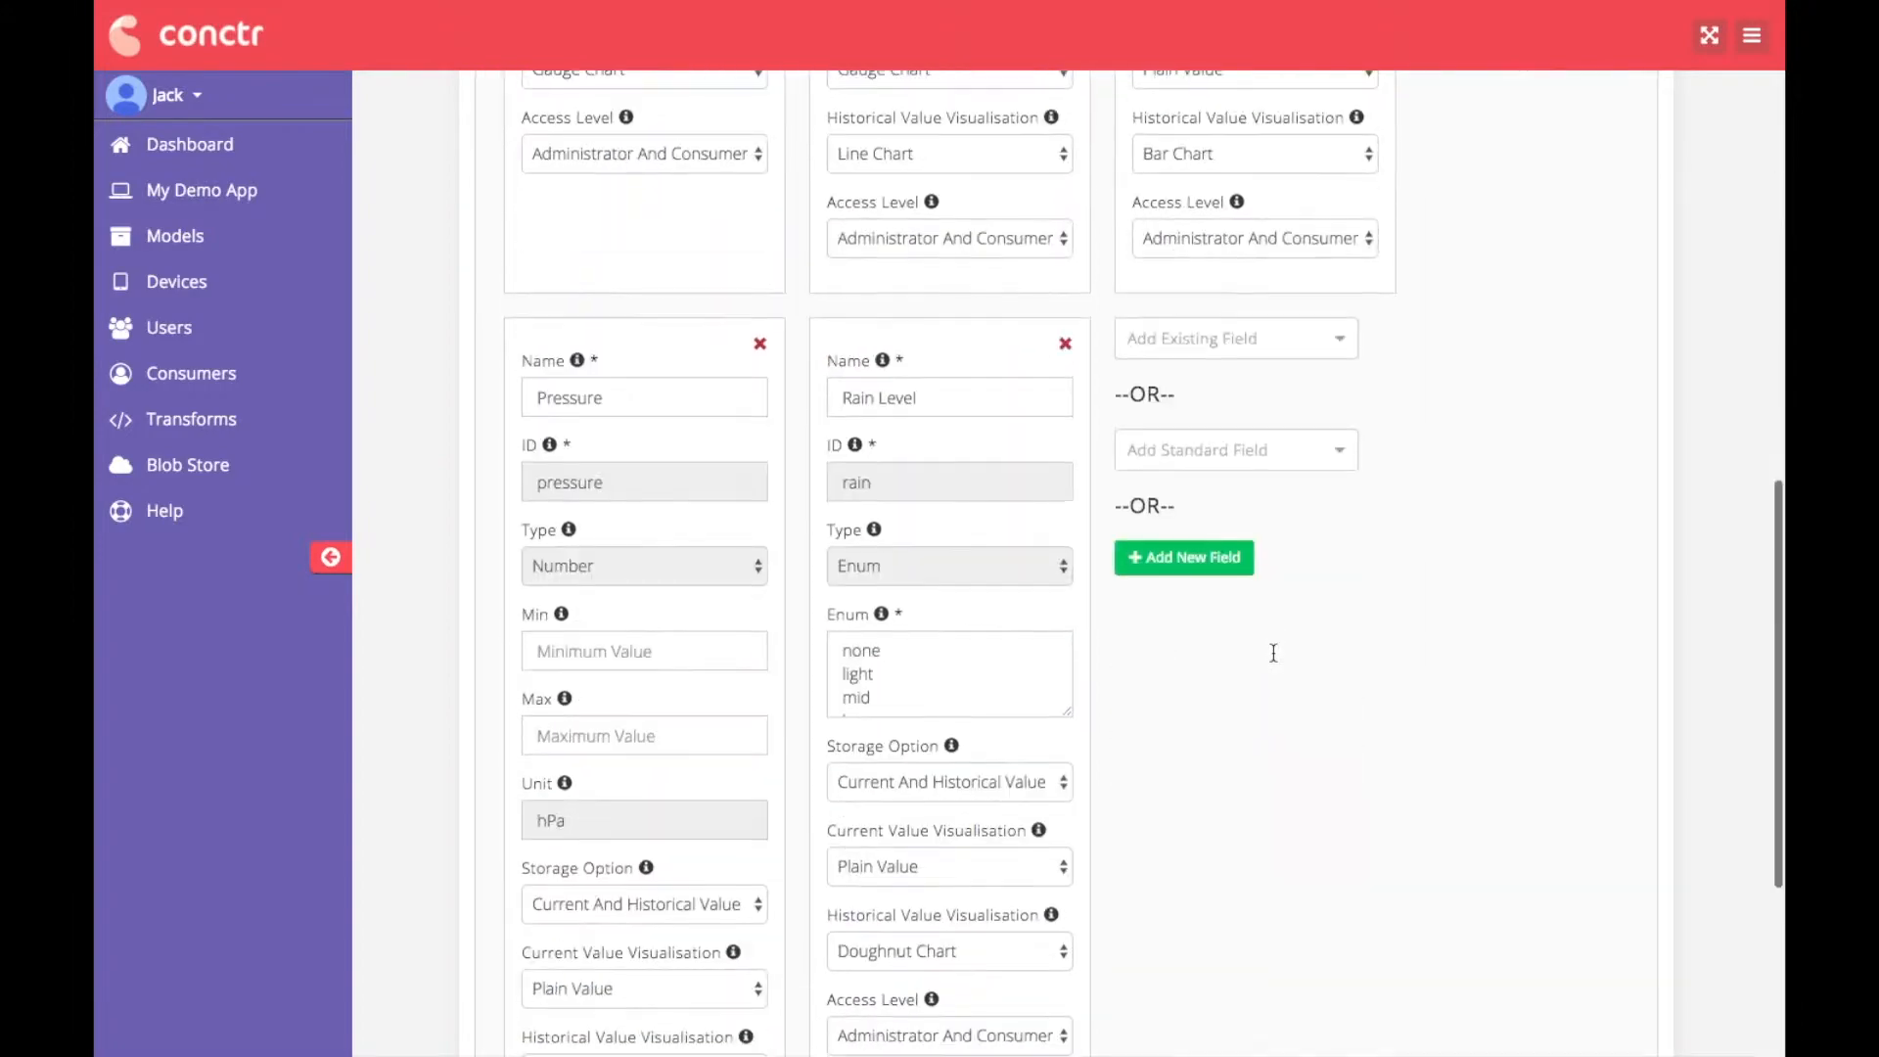
scroll(1272, 652, "up", 15)
left_click(1365, 452)
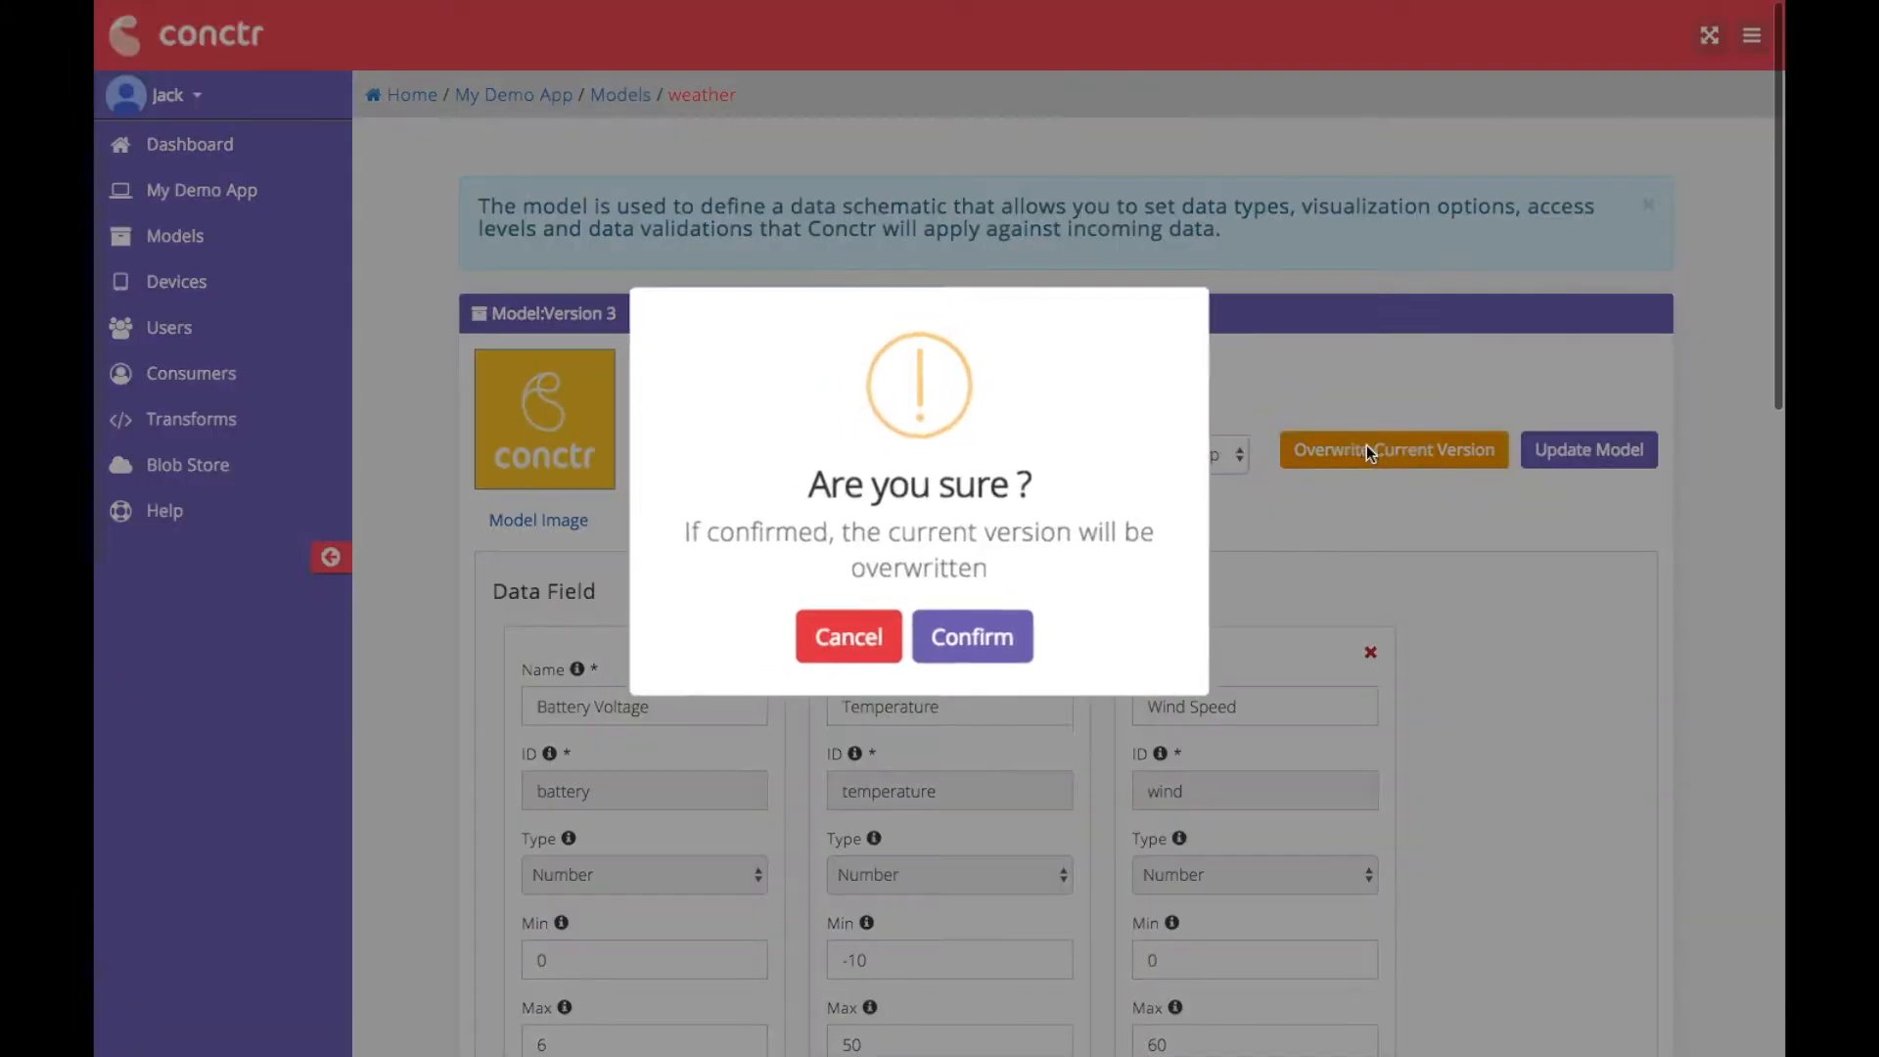
left_click(967, 631)
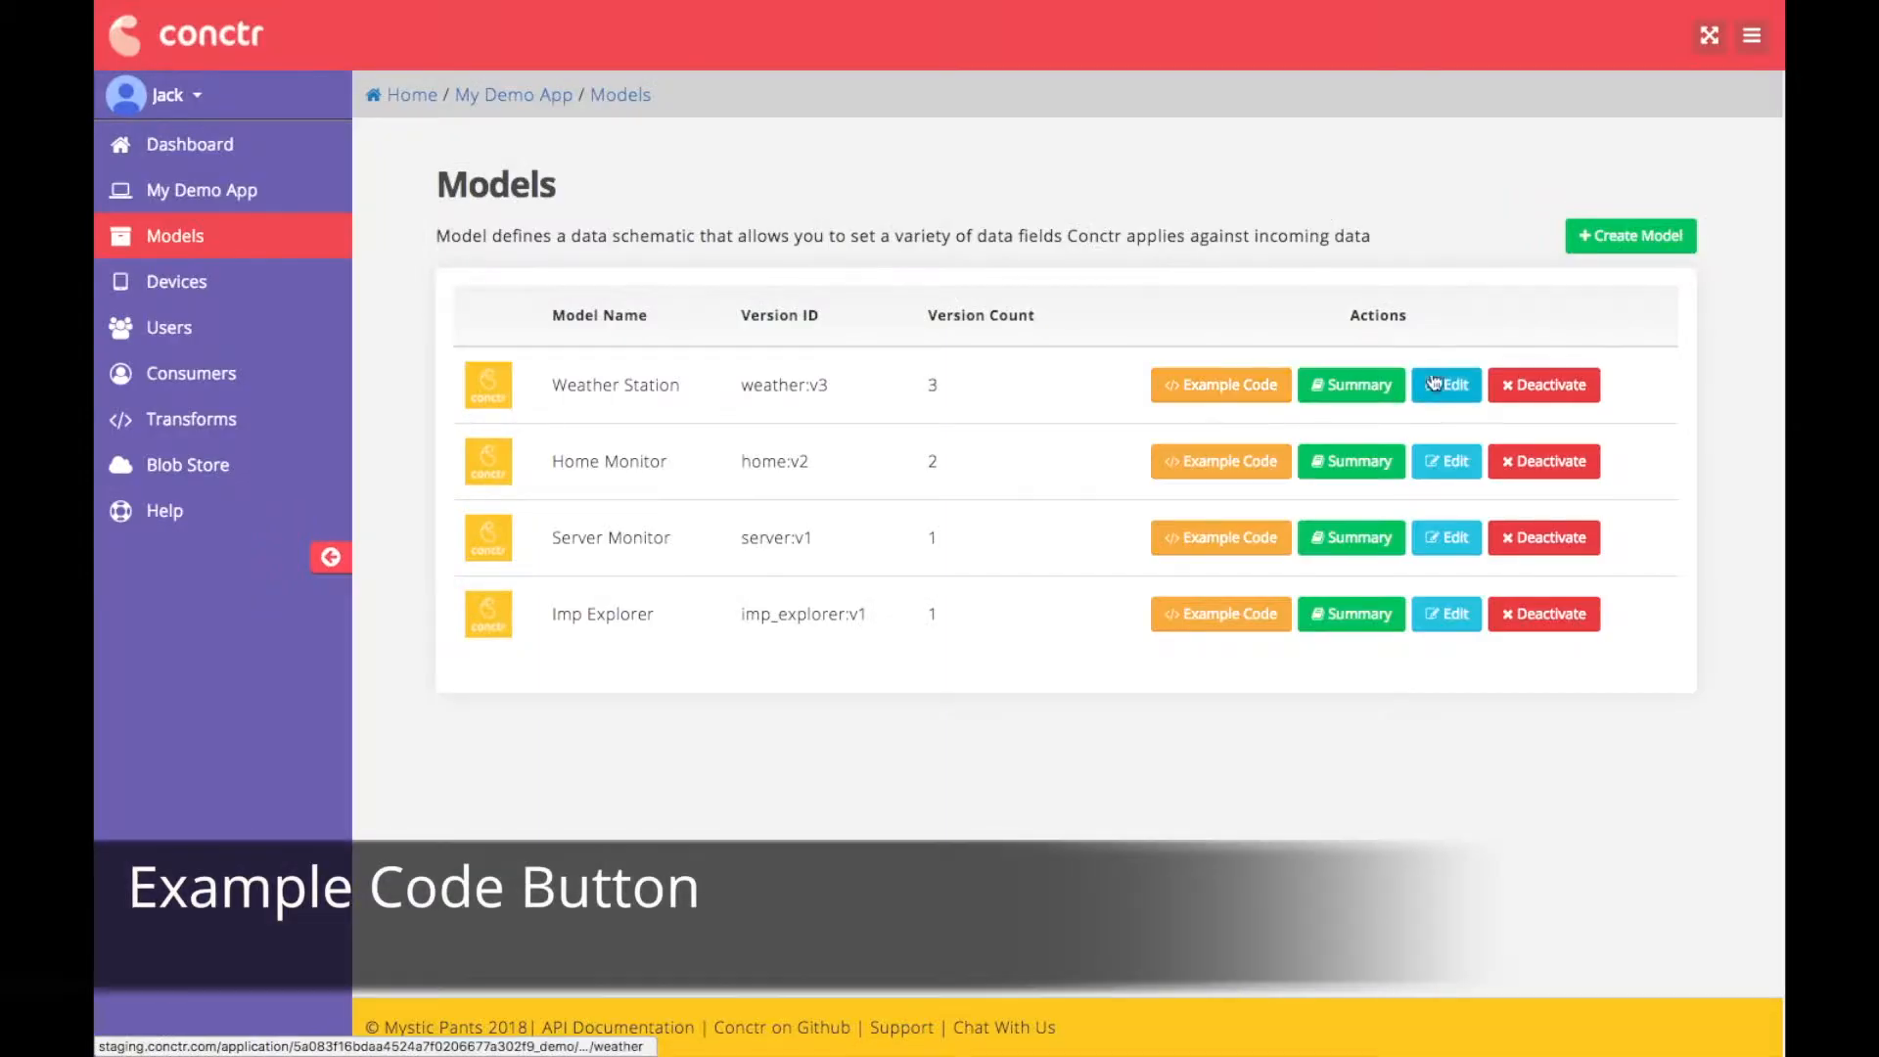
Copy the CURL command from the Weather Station model's example code and close the payload example.
left_click(1237, 401)
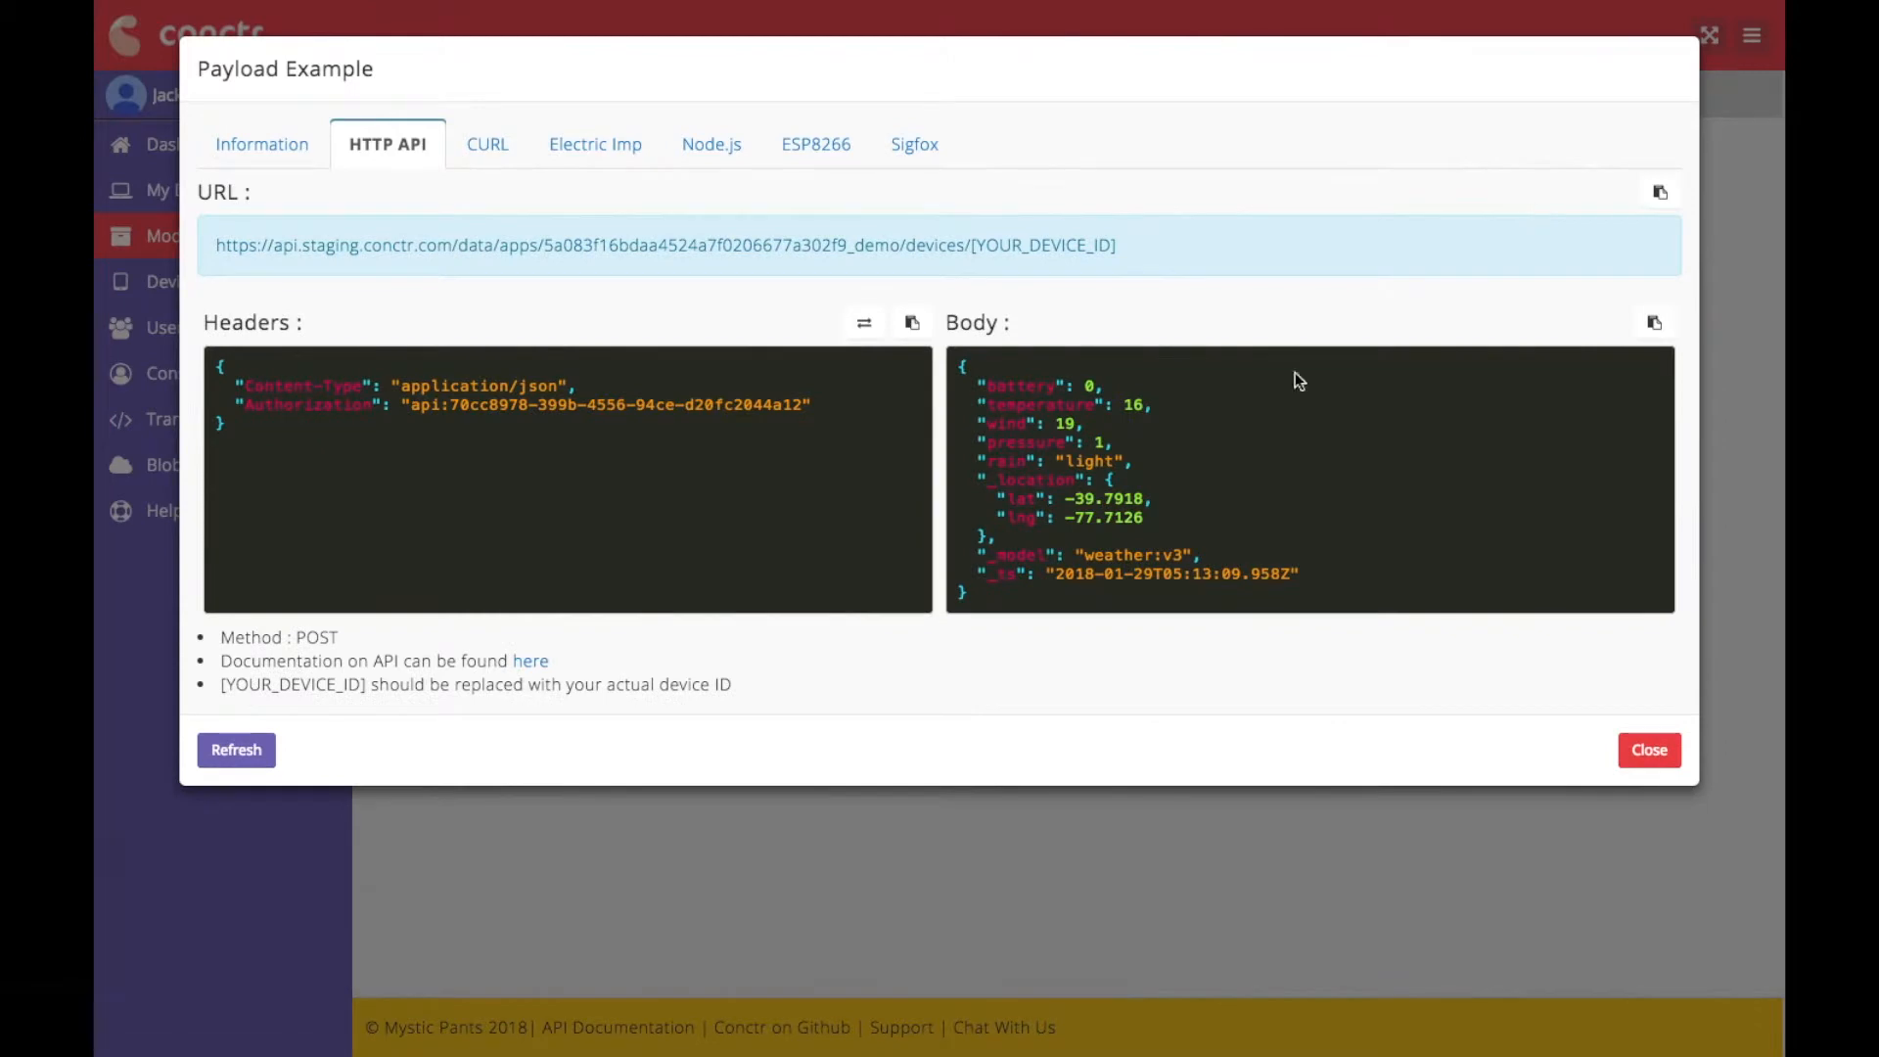
left_click(468, 144)
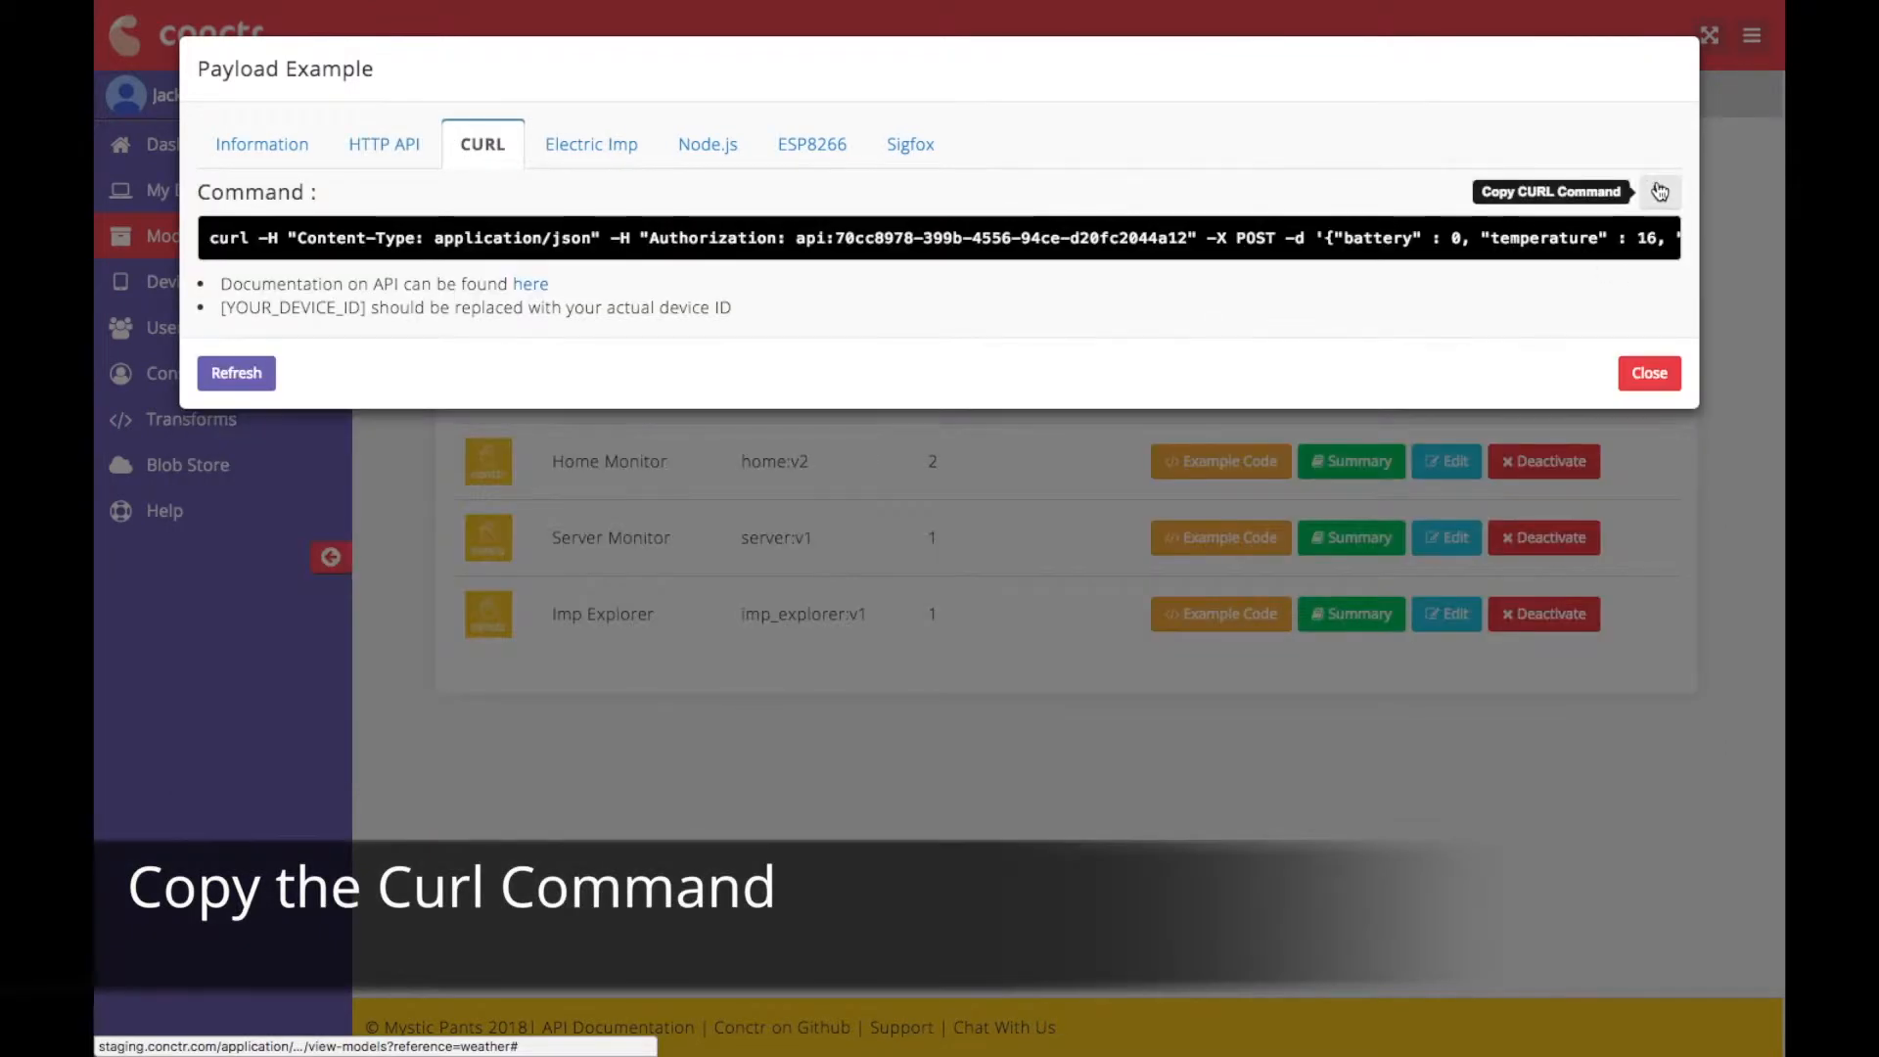
left_click(1659, 191)
left_click(1648, 373)
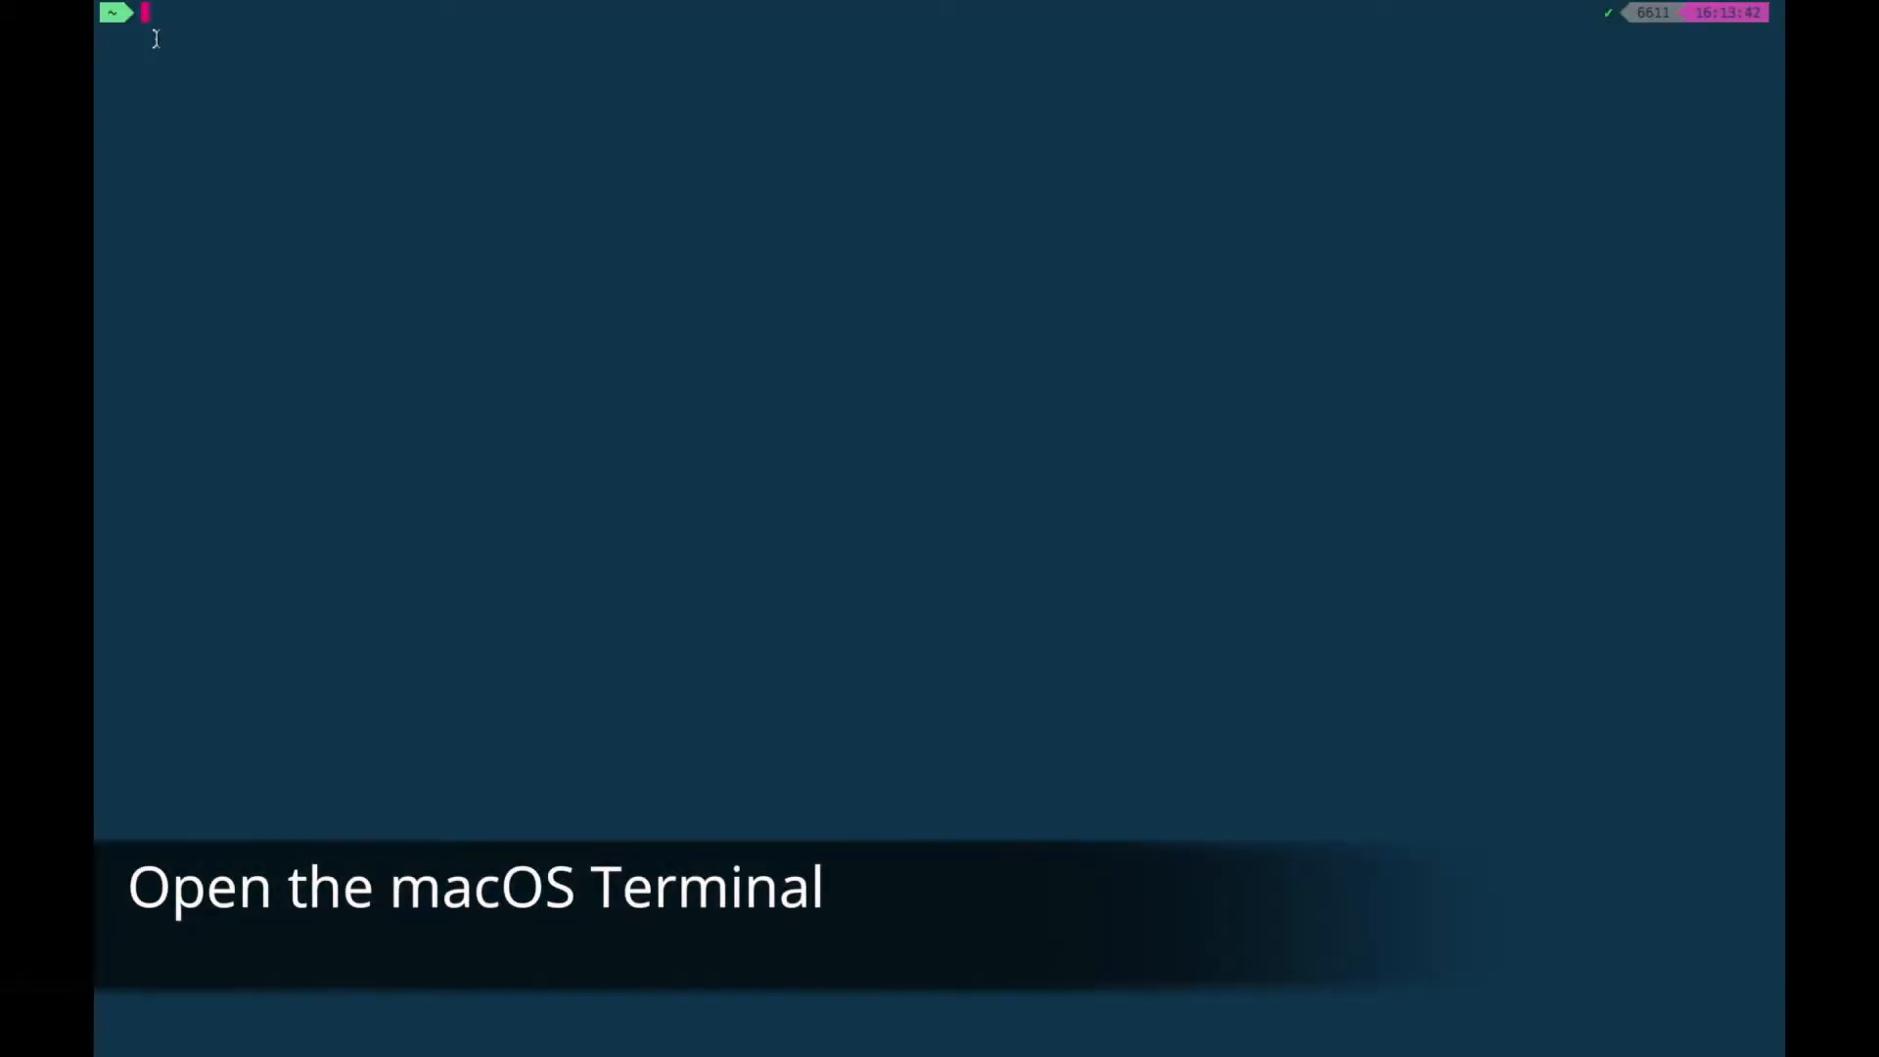
Switch to the Terminal, paste the curl command including its API key, and replace the [YOUR_DEVICE_ID] placeholder in the URL with testDevice.
key("super+v")
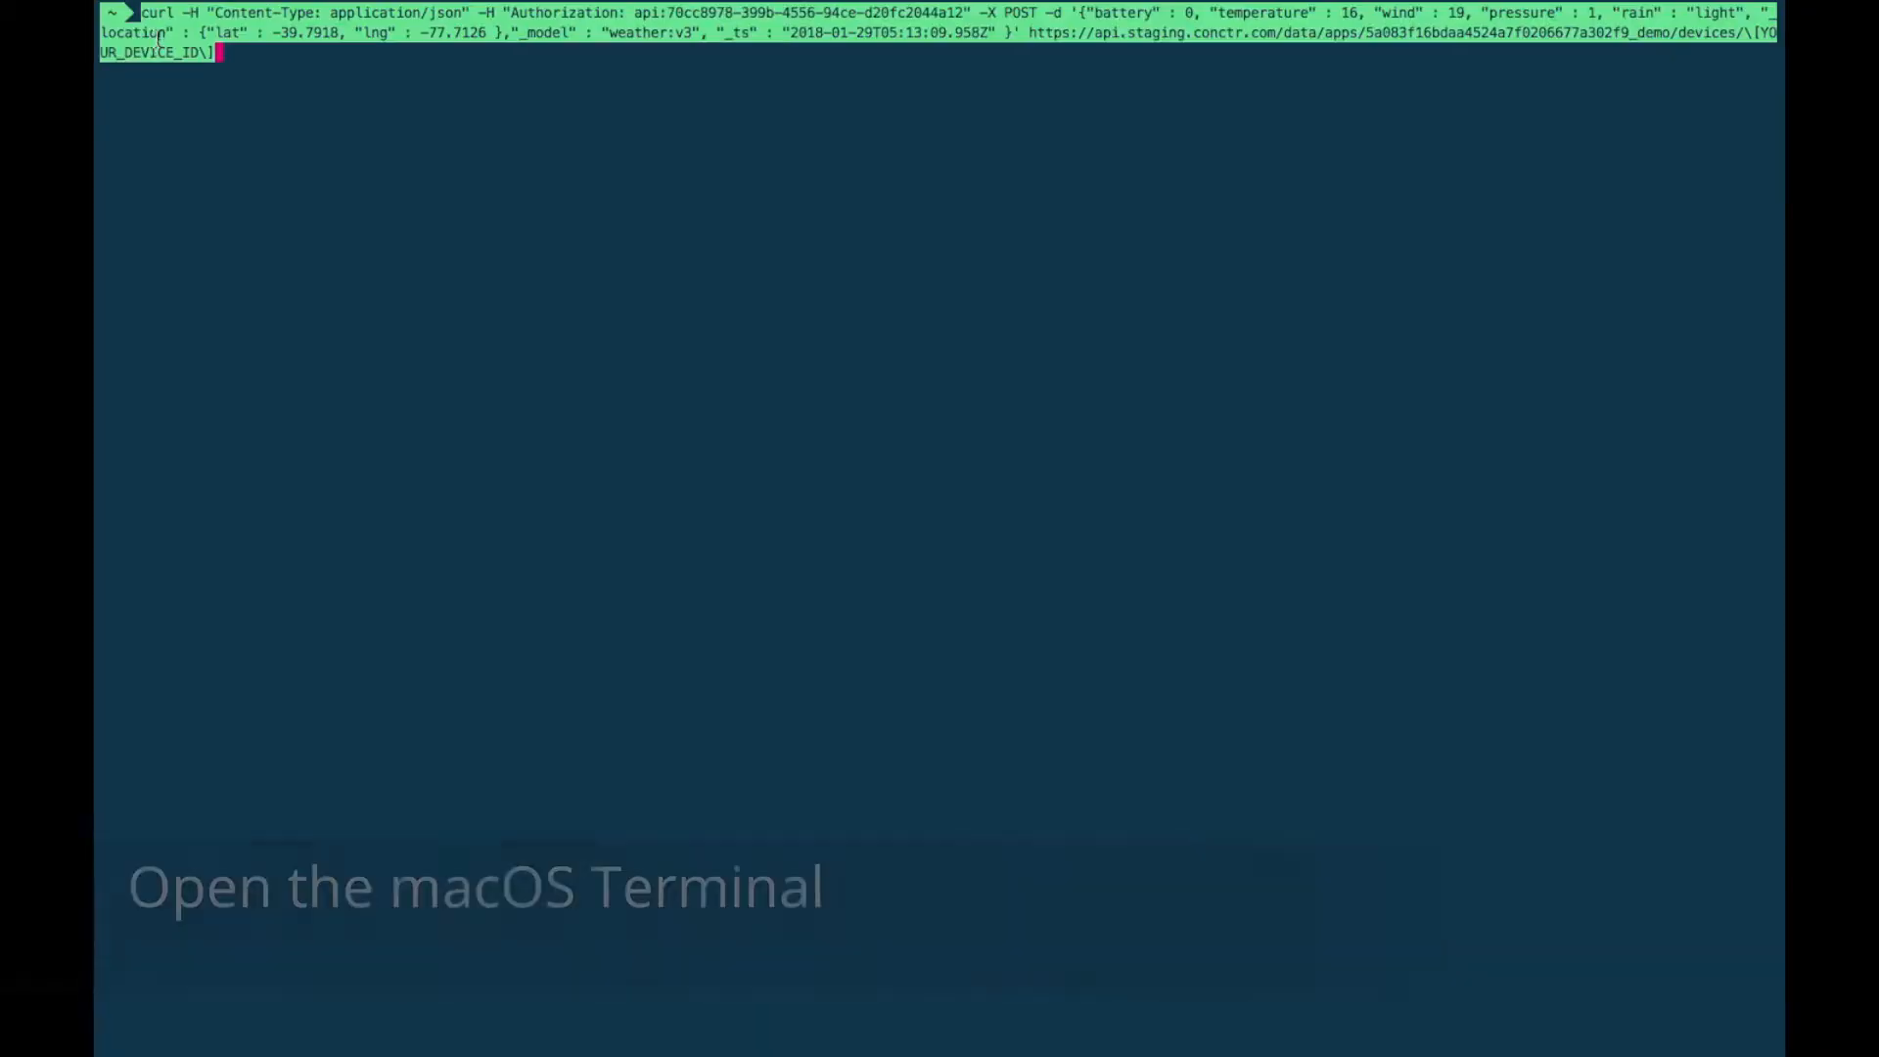
key("Left")
key("Left")
key("Left")
key("Left")
key("Left")
key("Left")
key("Left")
key("Left")
key("Left")
key("Left")
key("Left")
key("Left")
key("Left")
key("Left")
key("Left")
key("Left")
key("Left")
key("Left")
key("Left")
key("Left")
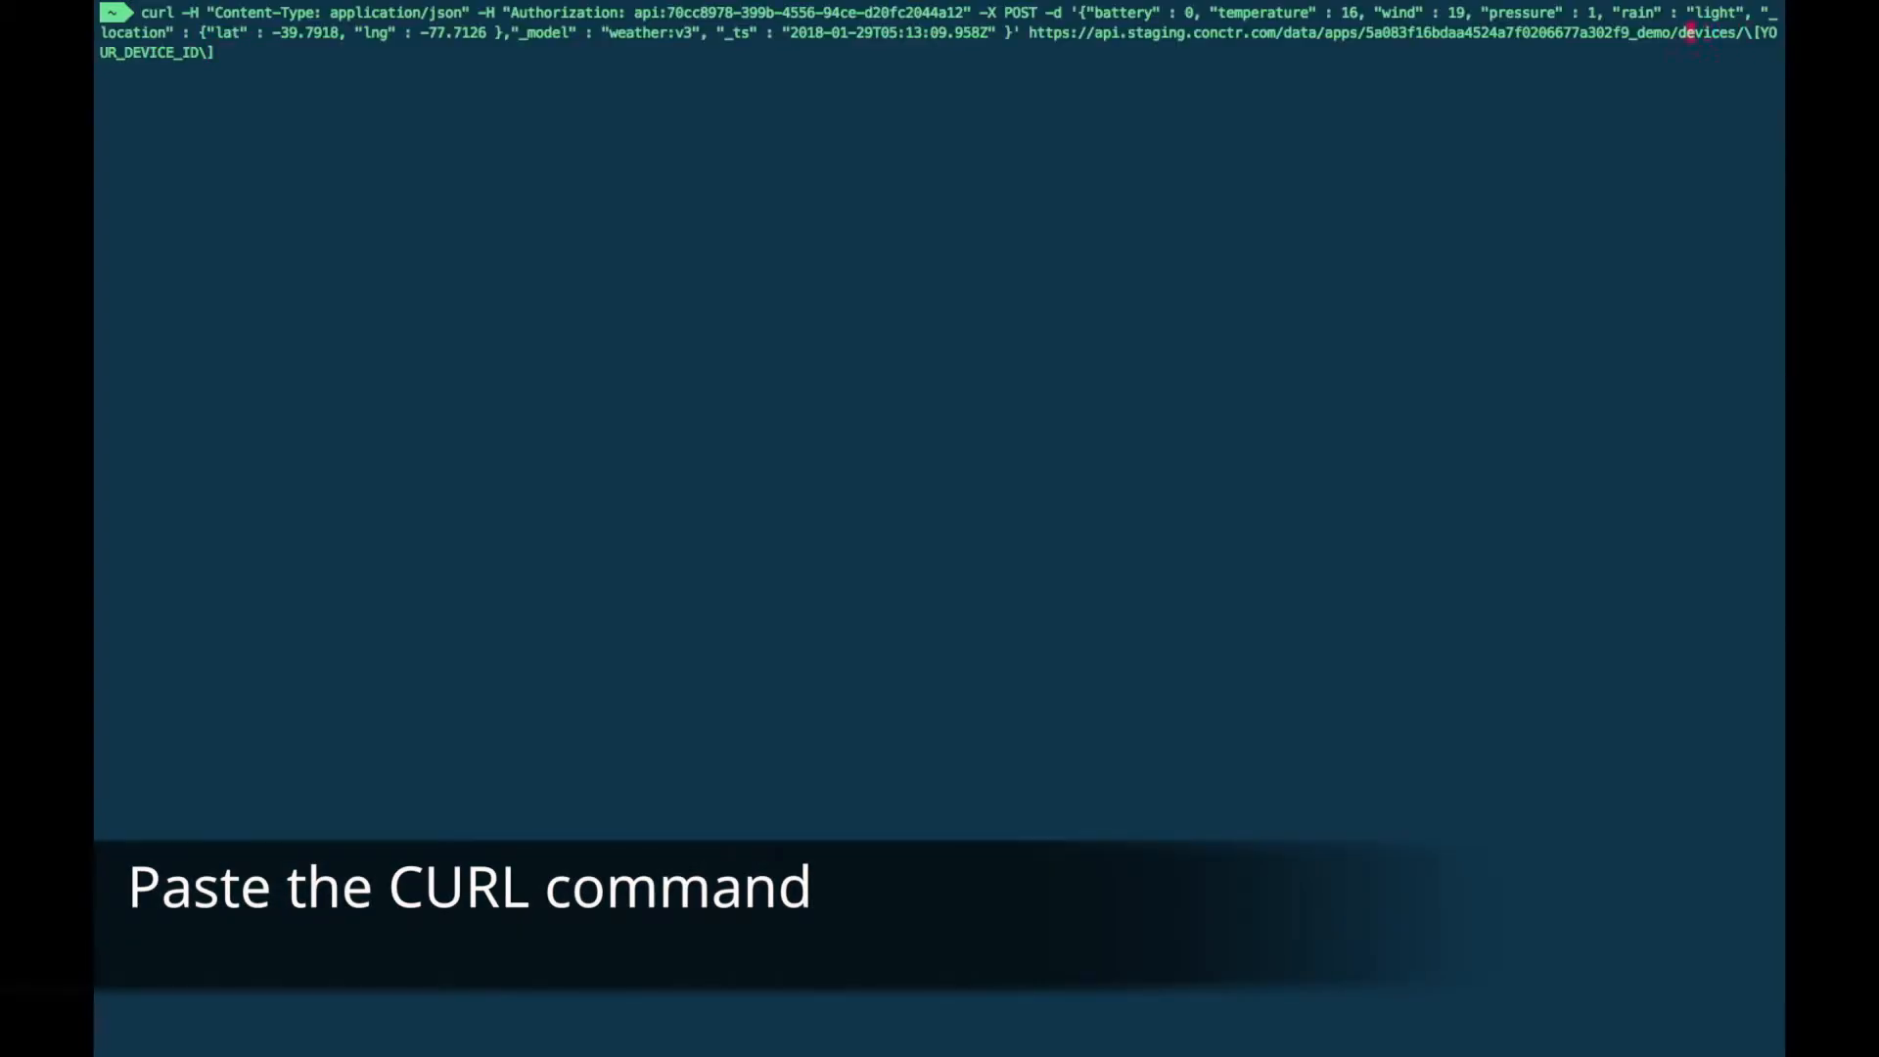
key("Right")
key("Right")
key("Right")
key("Right")
key("Right")
key("Right")
key("Right")
key("Right")
key("Right")
key("Right")
key("Right")
key("Right")
key("Right")
key("Right")
key("Right")
key("Right")
key("Right")
key("Right")
key("Right")
key("Right")
key("Right")
key("Right")
key("Right")
key("Right")
key("Right")
key("Right")
key("BackSpace")
key("BackSpace")
key("BackSpace")
key("BackSpace")
key("BackSpace")
key("BackSpace")
key("BackSpace")
key("BackSpace")
key("BackSpace")
key("BackSpace")
key("BackSpace")
key("BackSpace")
key("BackSpace")
key("BackSpace")
key("BackSpace")
key("BackSpace")
key("BackSpace")
key("BackSpace")
type("testDevice")
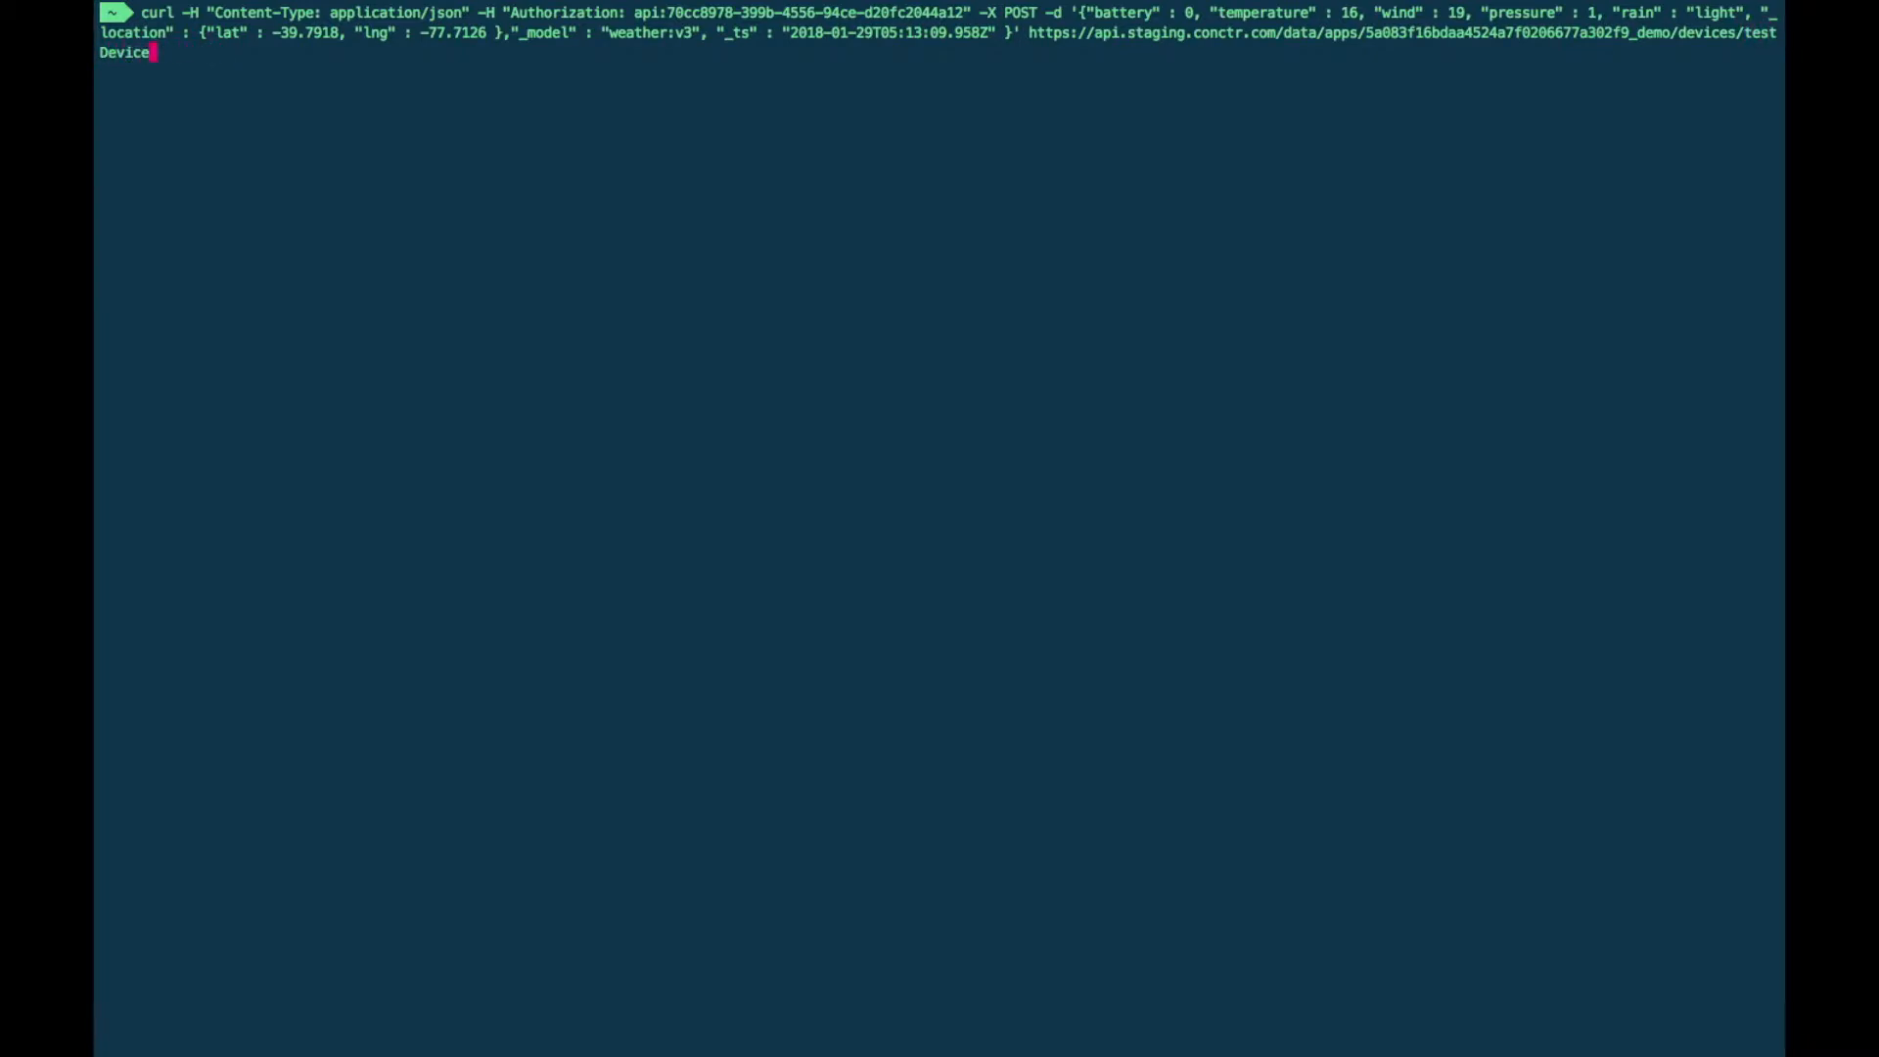
Check the payload in the curl command and send the request for testDevice with the temperature at 16.
key("Left")
key("Left")
key("Left")
key("Left")
key("Left")
key("Left")
key("Left")
key("Left")
key("Left")
key("Left")
key("Left")
key("Left")
key("Left")
key("Left")
key("Left")
key("Left")
key("Left")
key("Left")
key("Left")
key("Left")
key("Left")
key("Left")
key("Left")
key("Left")
key("Left")
key("Left")
key("Left")
key("Left")
key("Left")
key("Left")
key("Left")
key("Left")
key("Left")
key("Left")
key("Left")
key("Left")
key("Left")
key("Left")
key("Left")
key("Left")
key("Left")
key("Left")
key("Left")
key("Left")
key("Left")
key("Left")
key("Left")
key("Left")
key("Left")
key("Left")
key("Left")
key("Left")
key("Left")
key("Left")
key("Left")
key("Left")
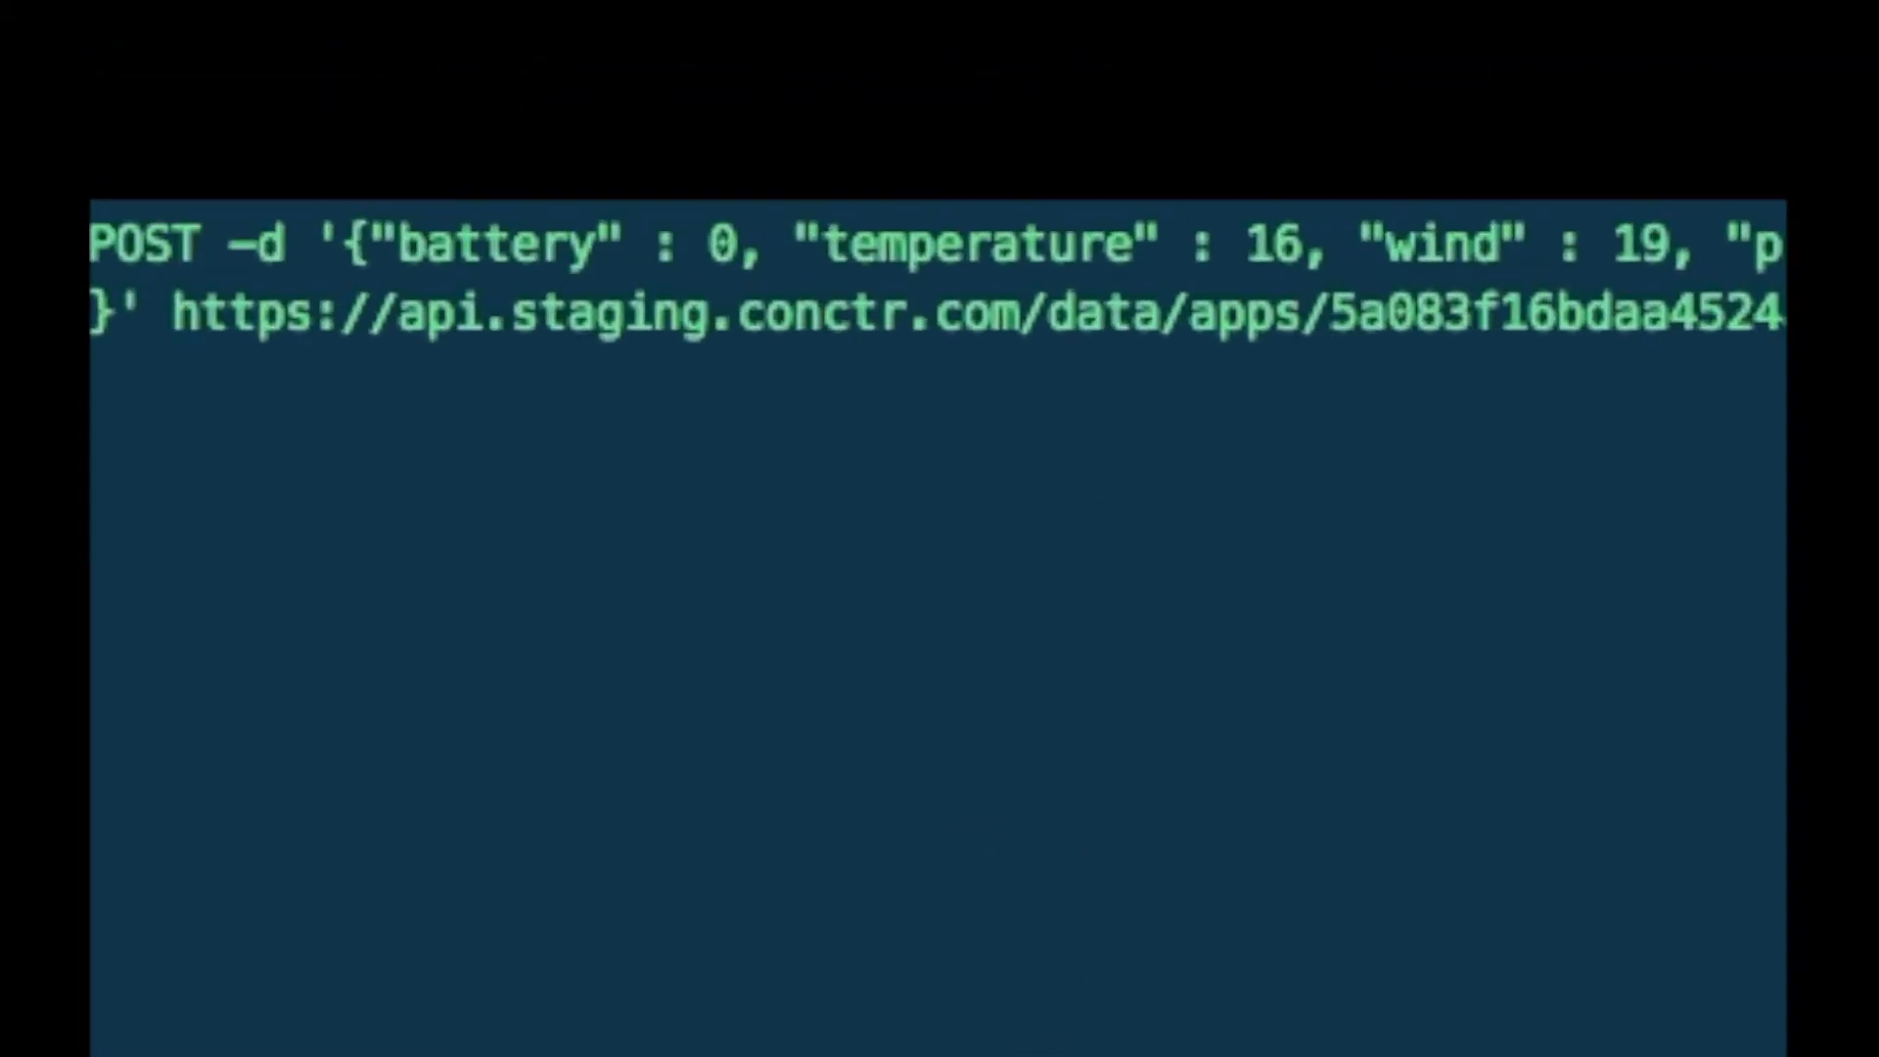
key("Right")
key("Right")
key("Right")
key("Right")
key("Right")
key("Right")
key("Right")
key("Right")
key("Right")
key("Right")
key("Right")
key("Right")
key("Right")
key("Right")
key("Right")
key("Right")
key("Right")
key("Right")
key("Right")
key("Right")
key("Return")
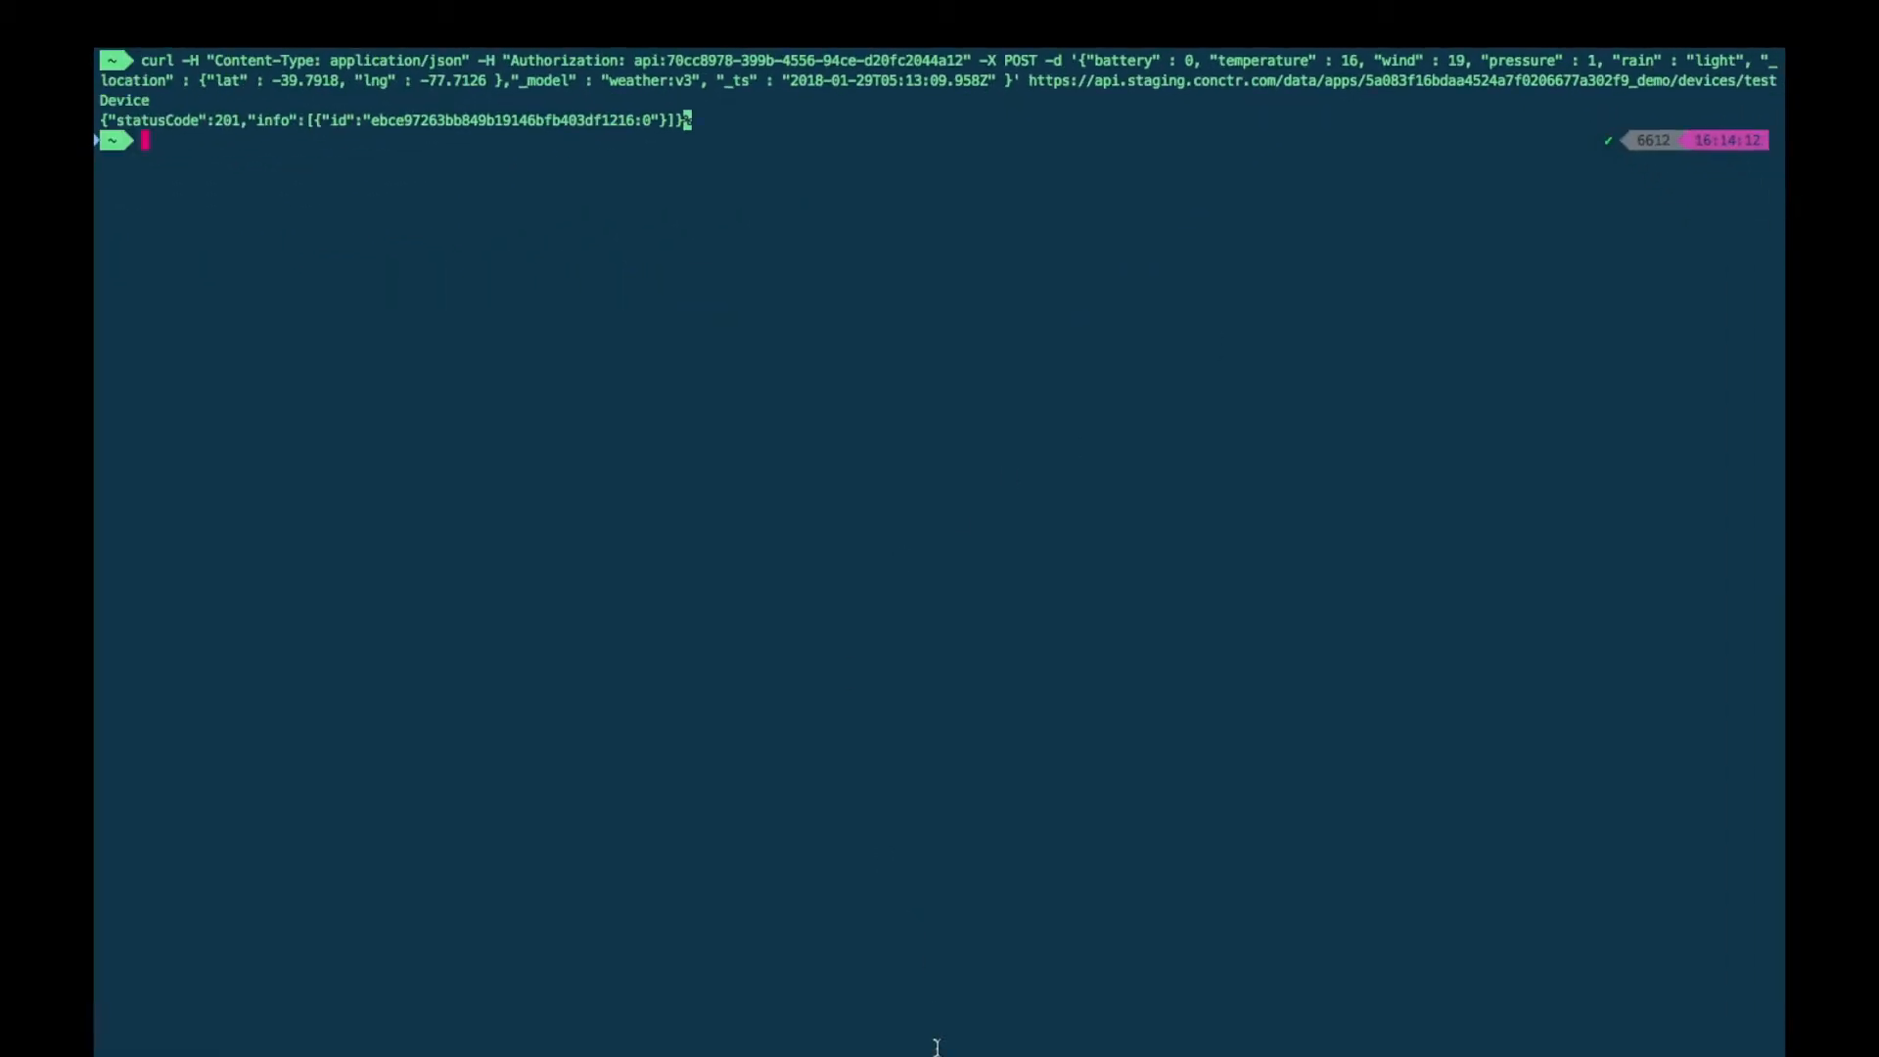
Switch to the device list in Conctr and sort it by last time recorded, newest first.
left_click(841, 1039)
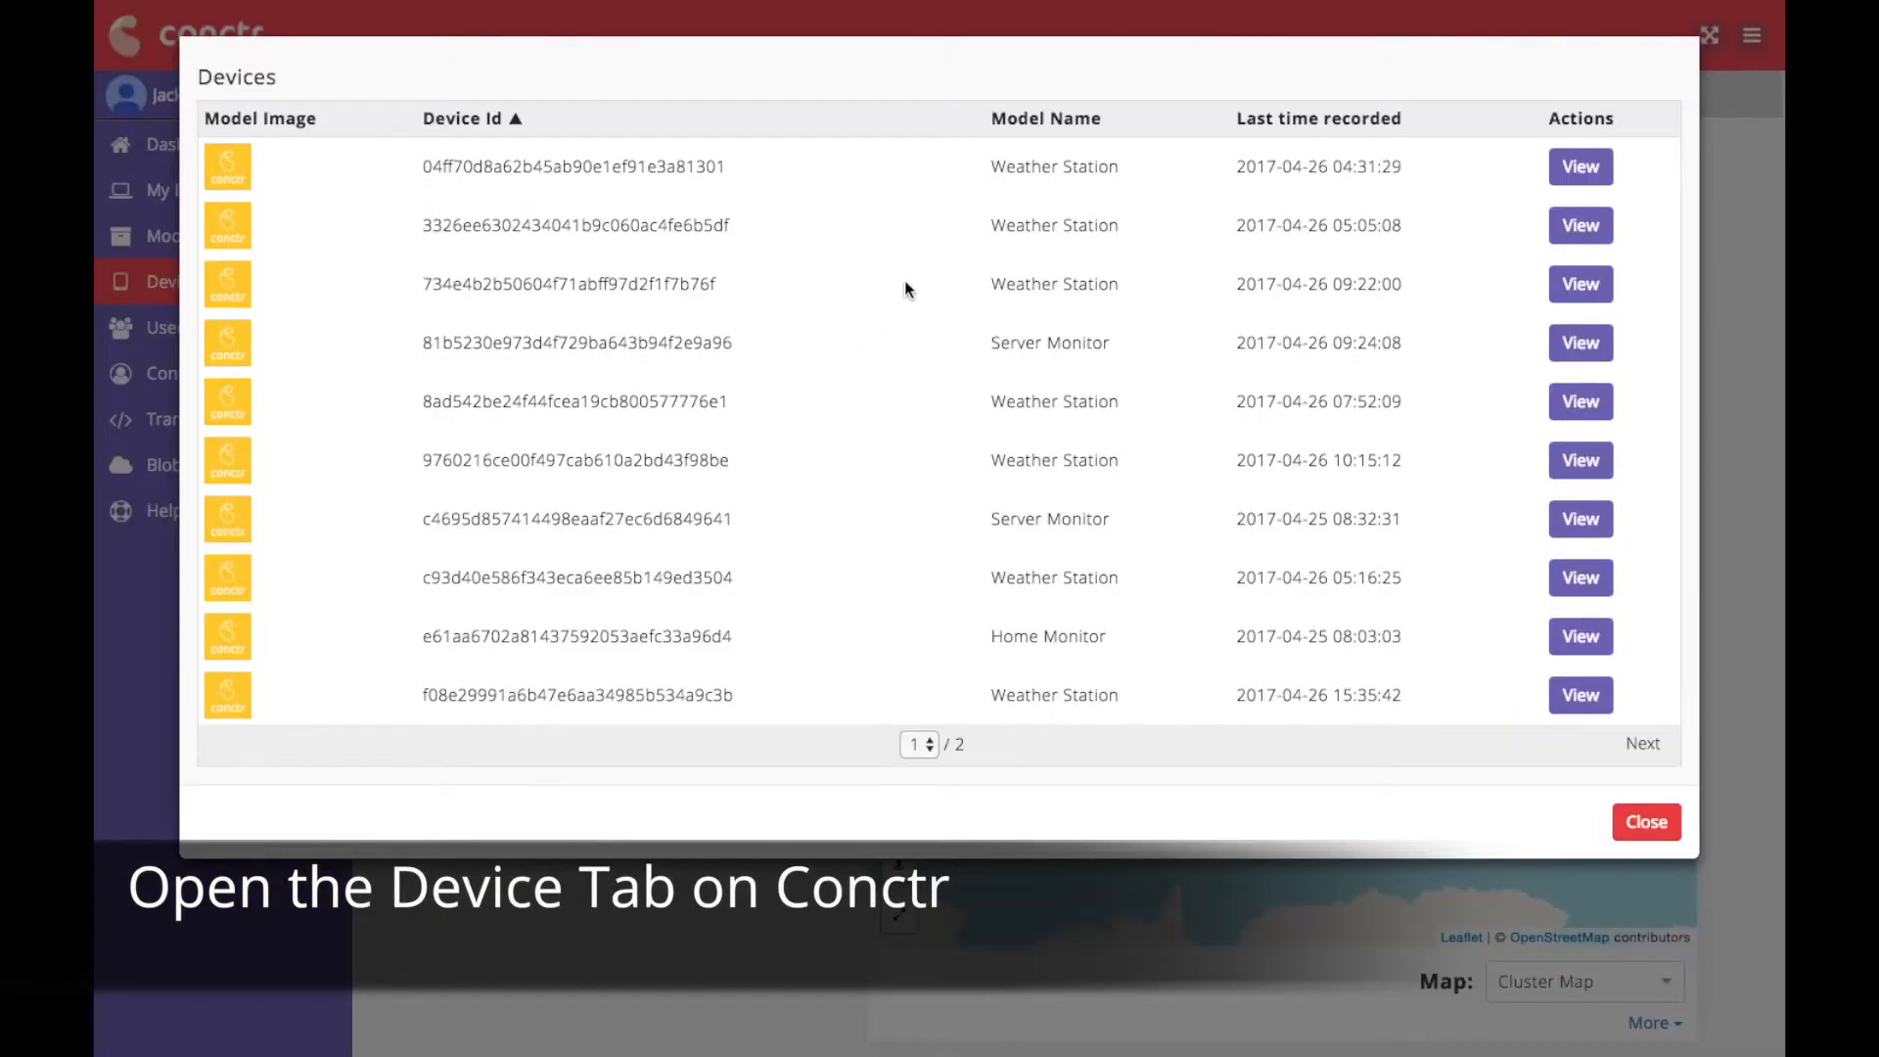
left_click(1365, 127)
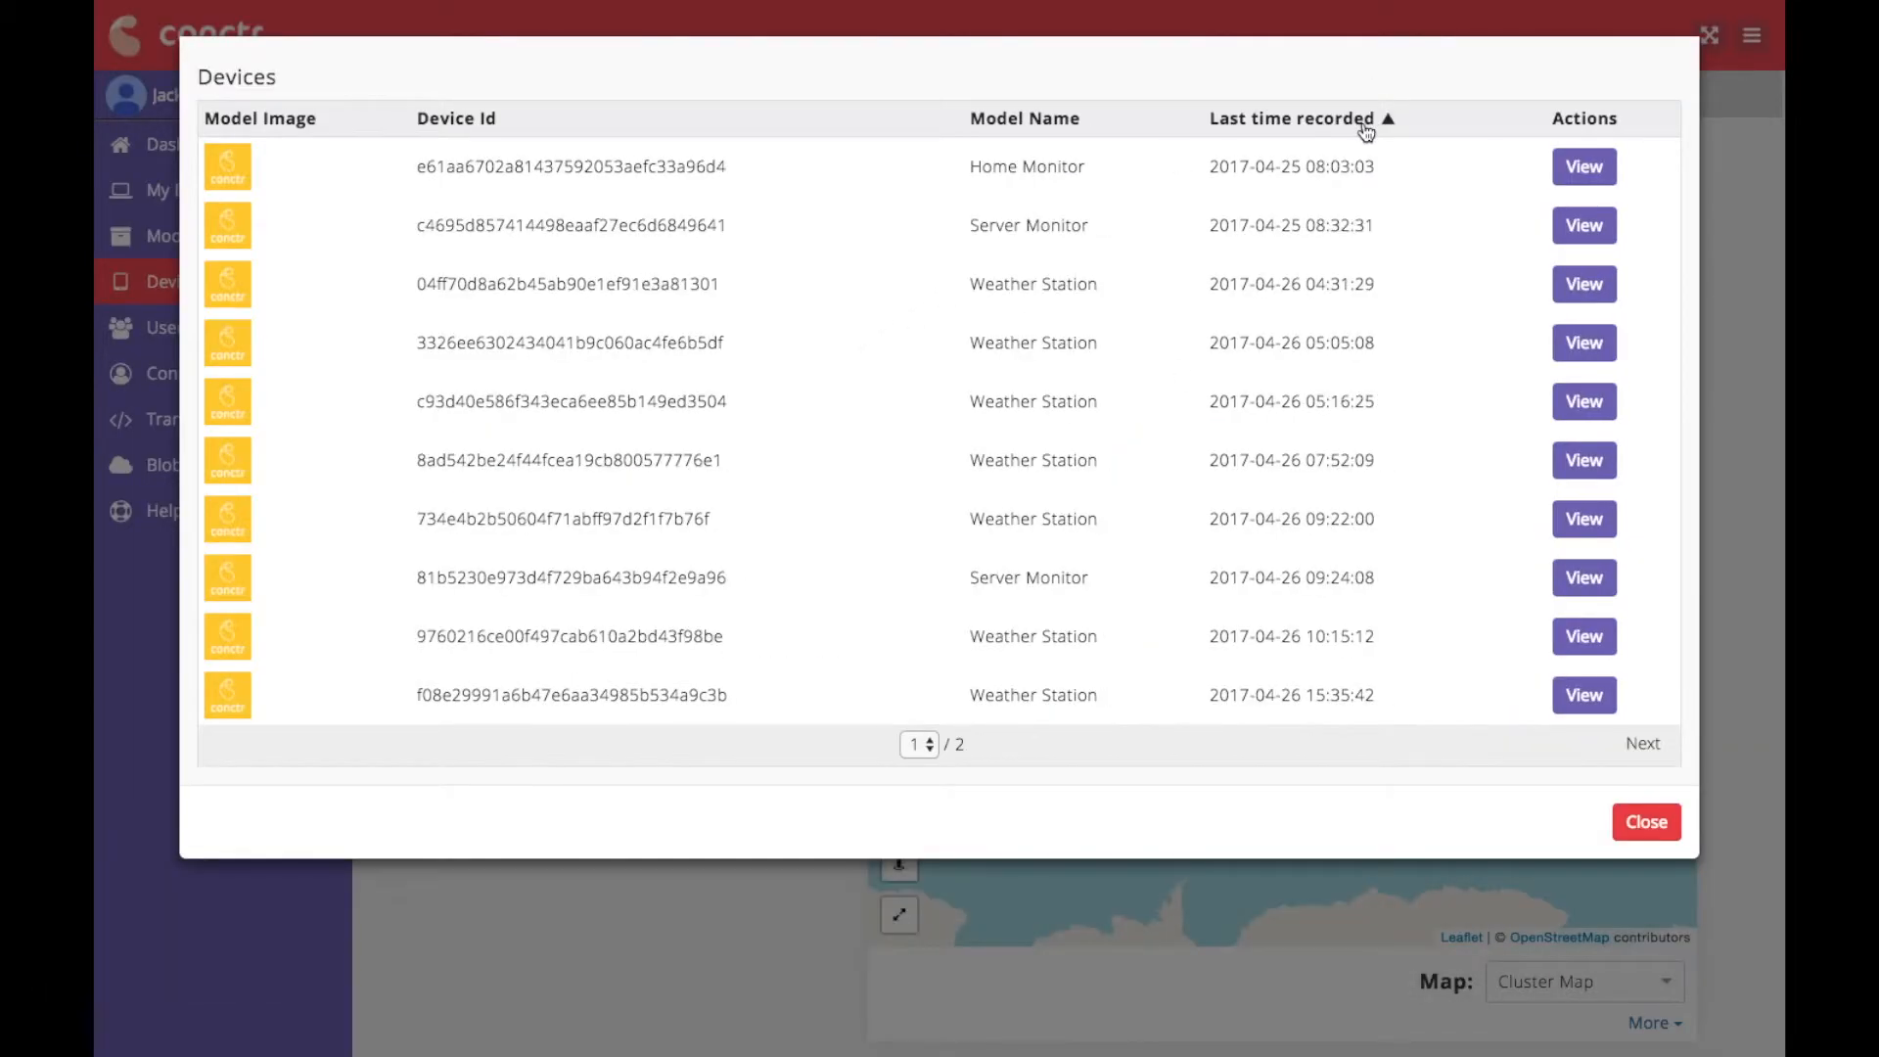
left_click(1365, 127)
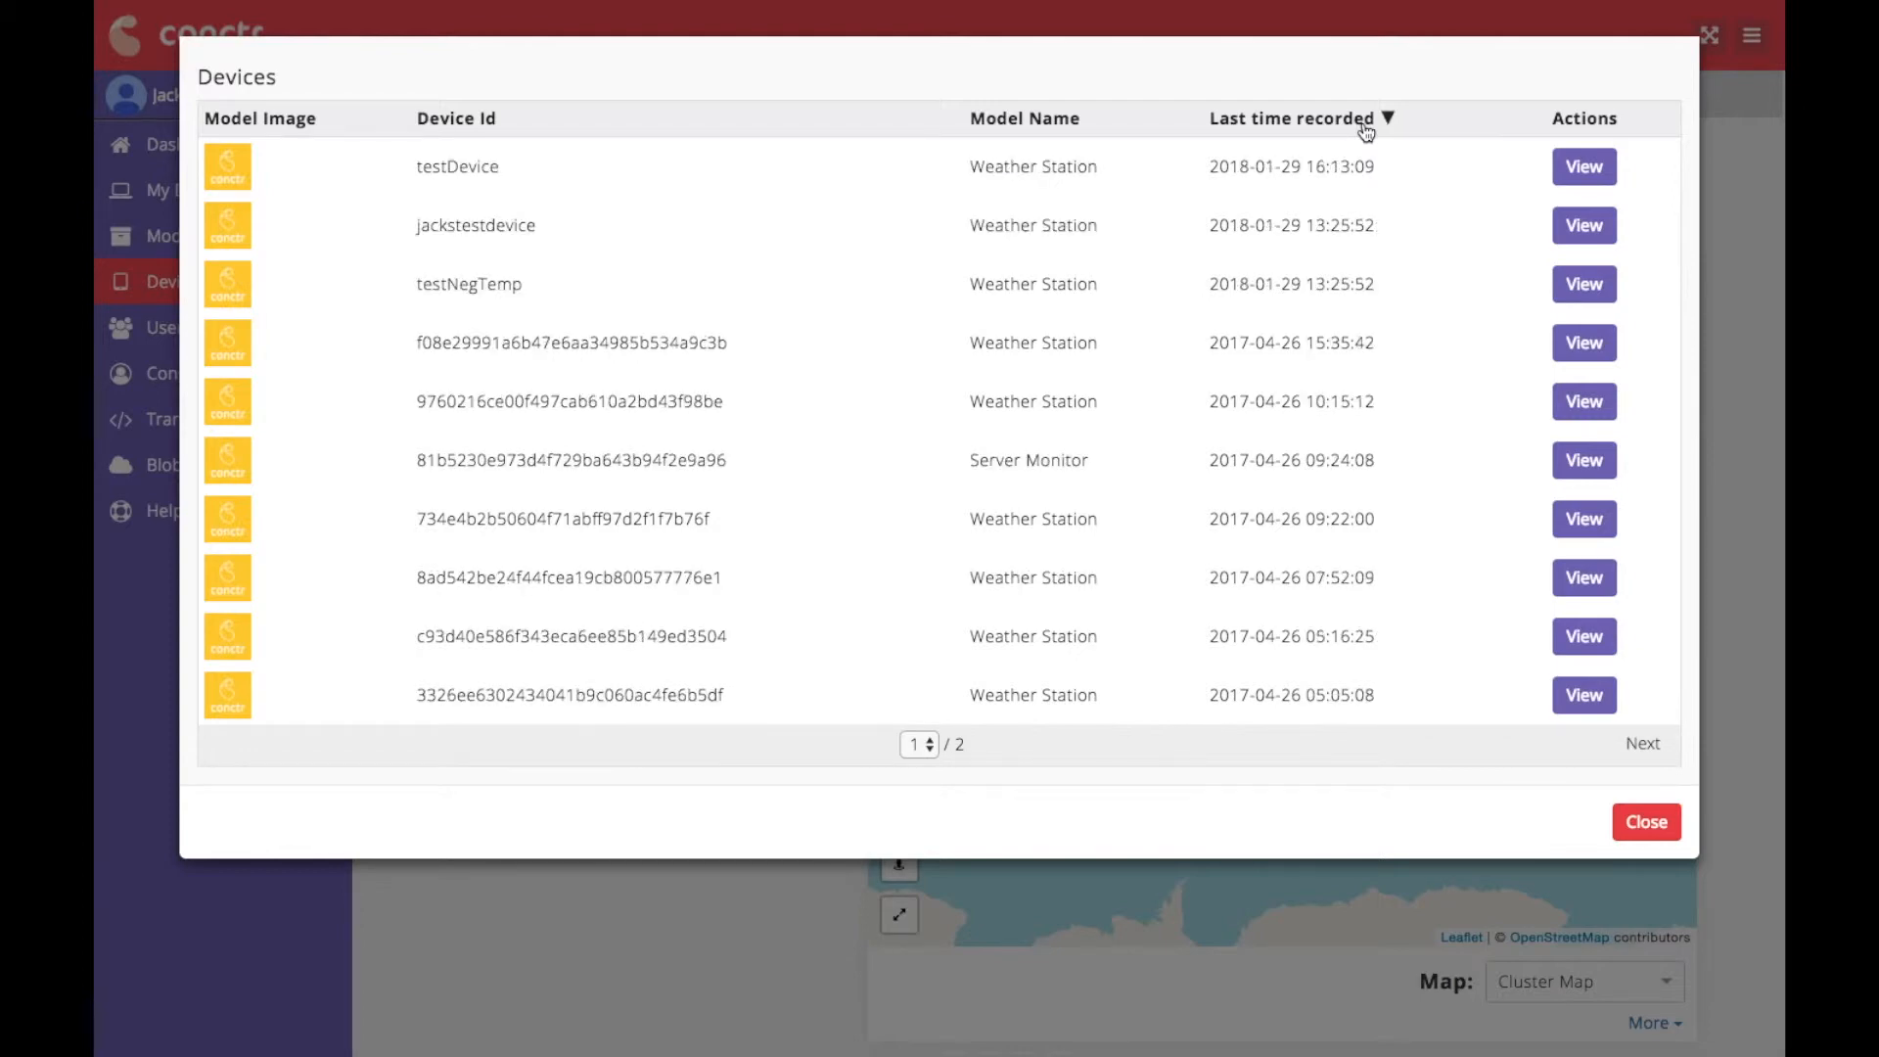
Open the details of testDevice and examine its battery, temperature, wind, pressure and rain data.
left_click(1584, 168)
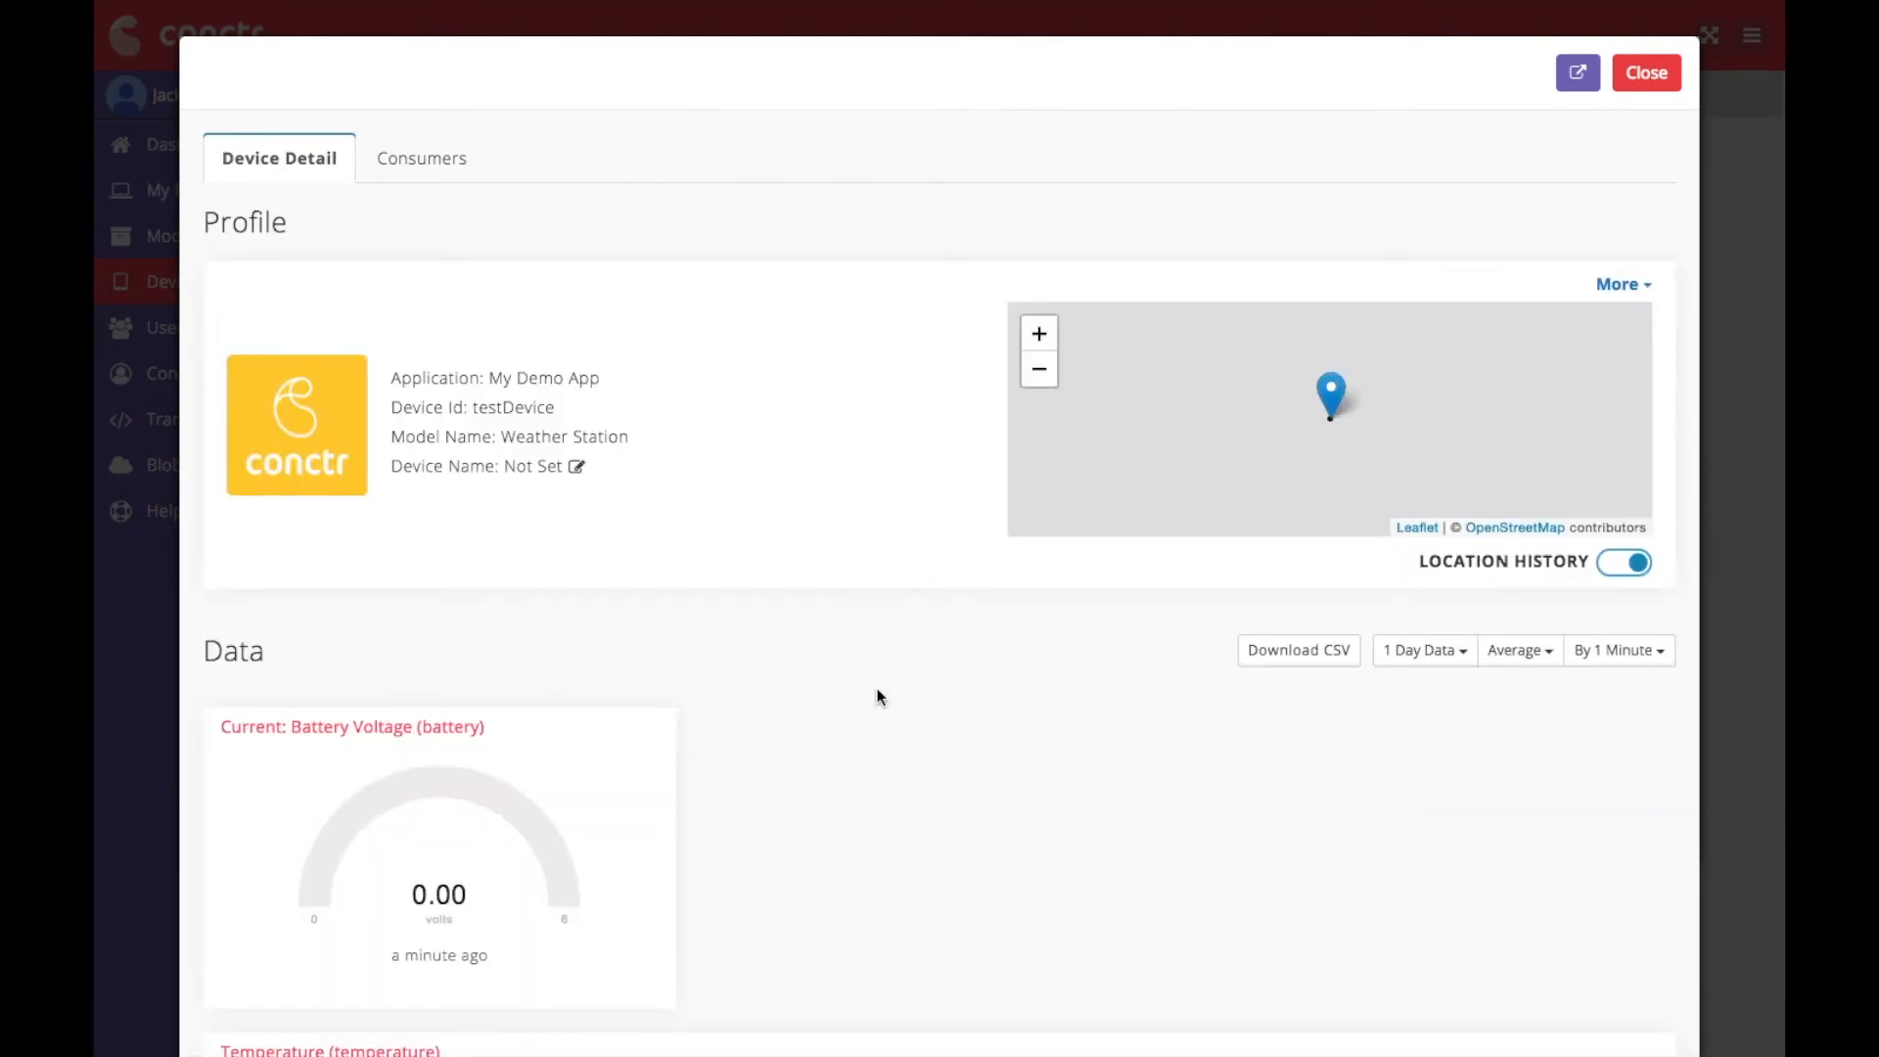
scroll(877, 692, "down", 5)
scroll(720, 656, "down", 3)
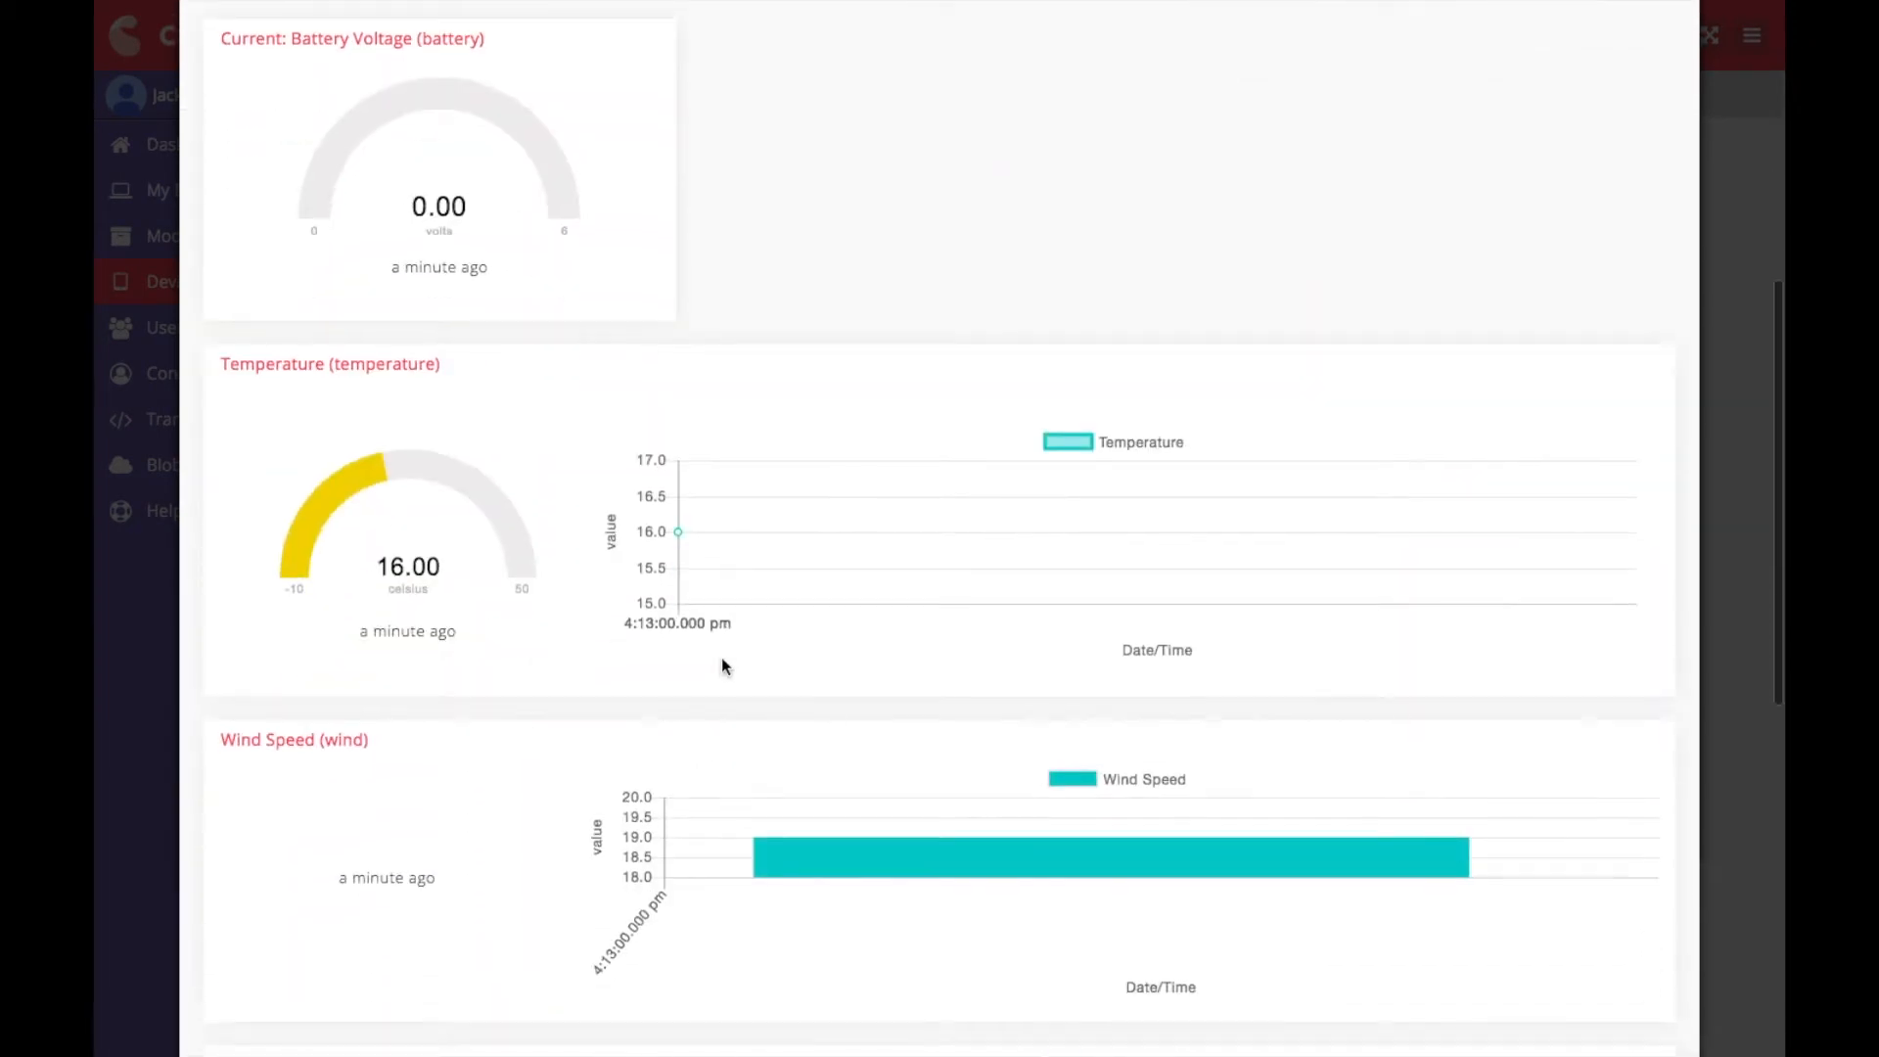
scroll(419, 512, "down", 6)
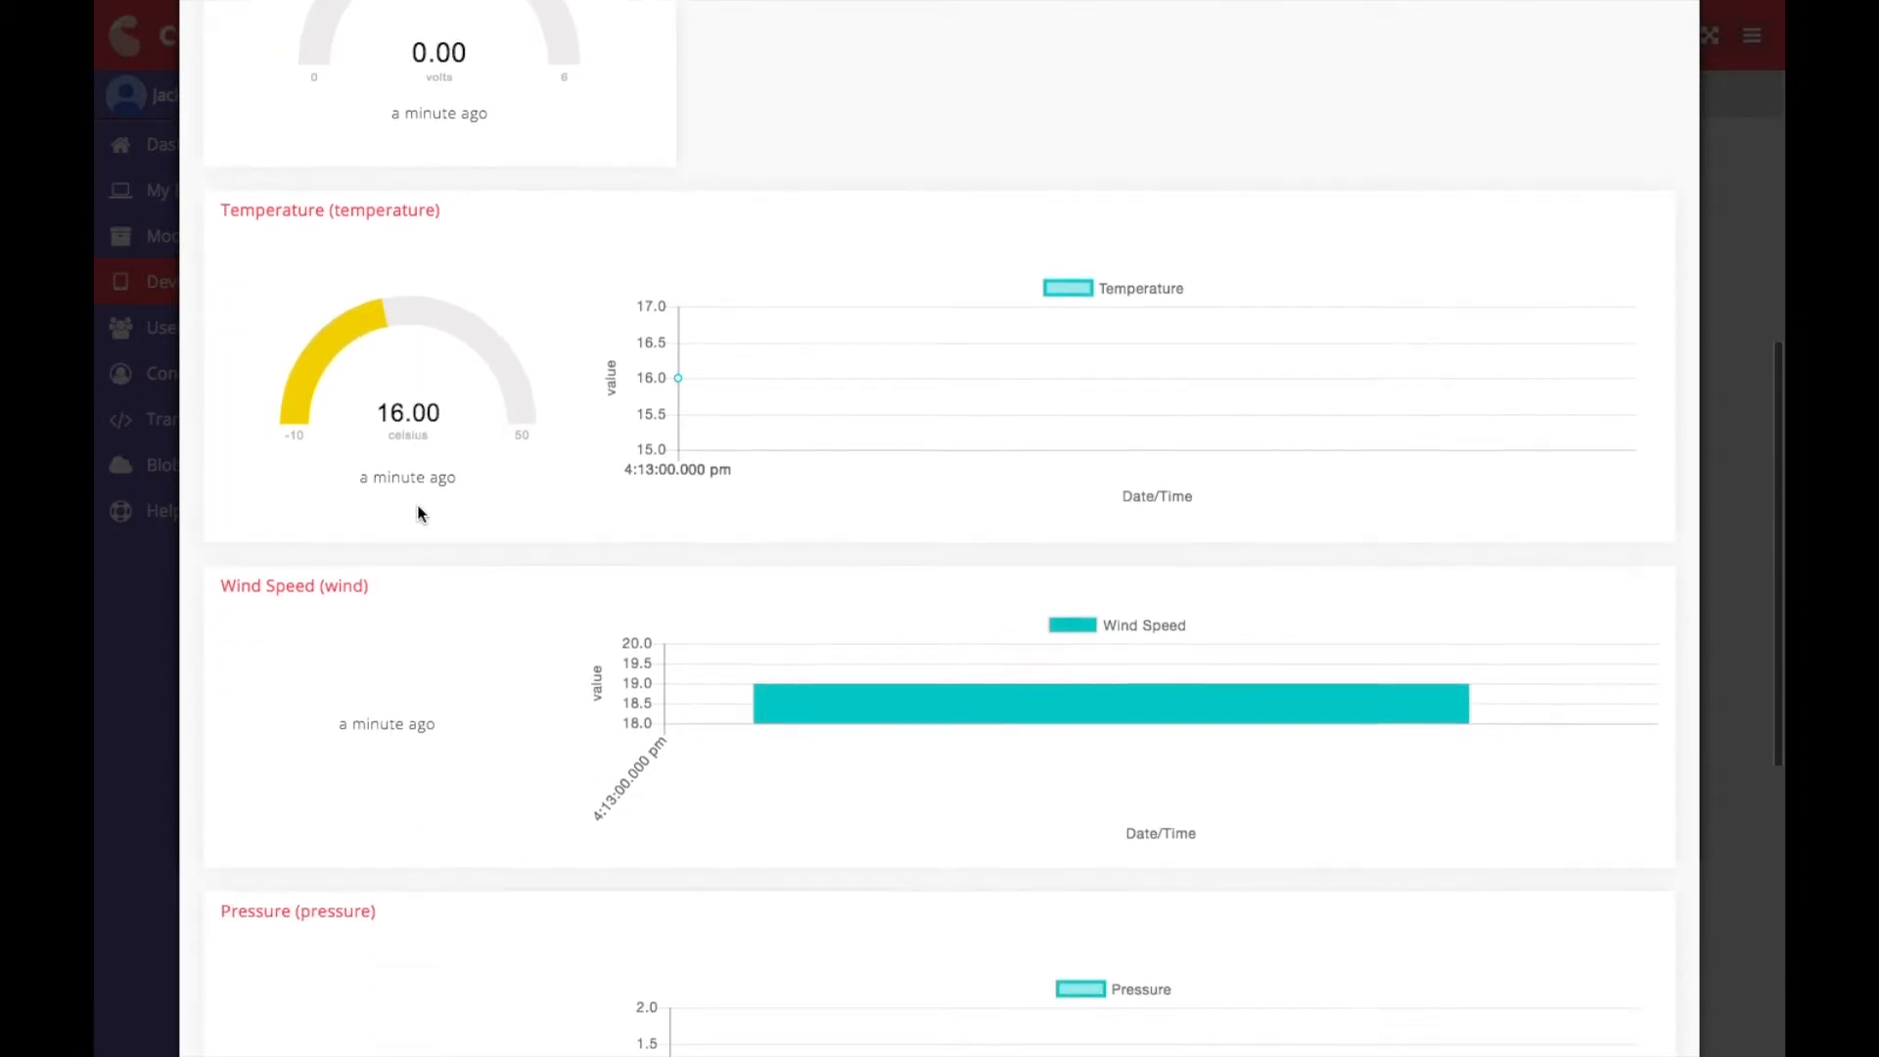
scroll(418, 513, "down", 3)
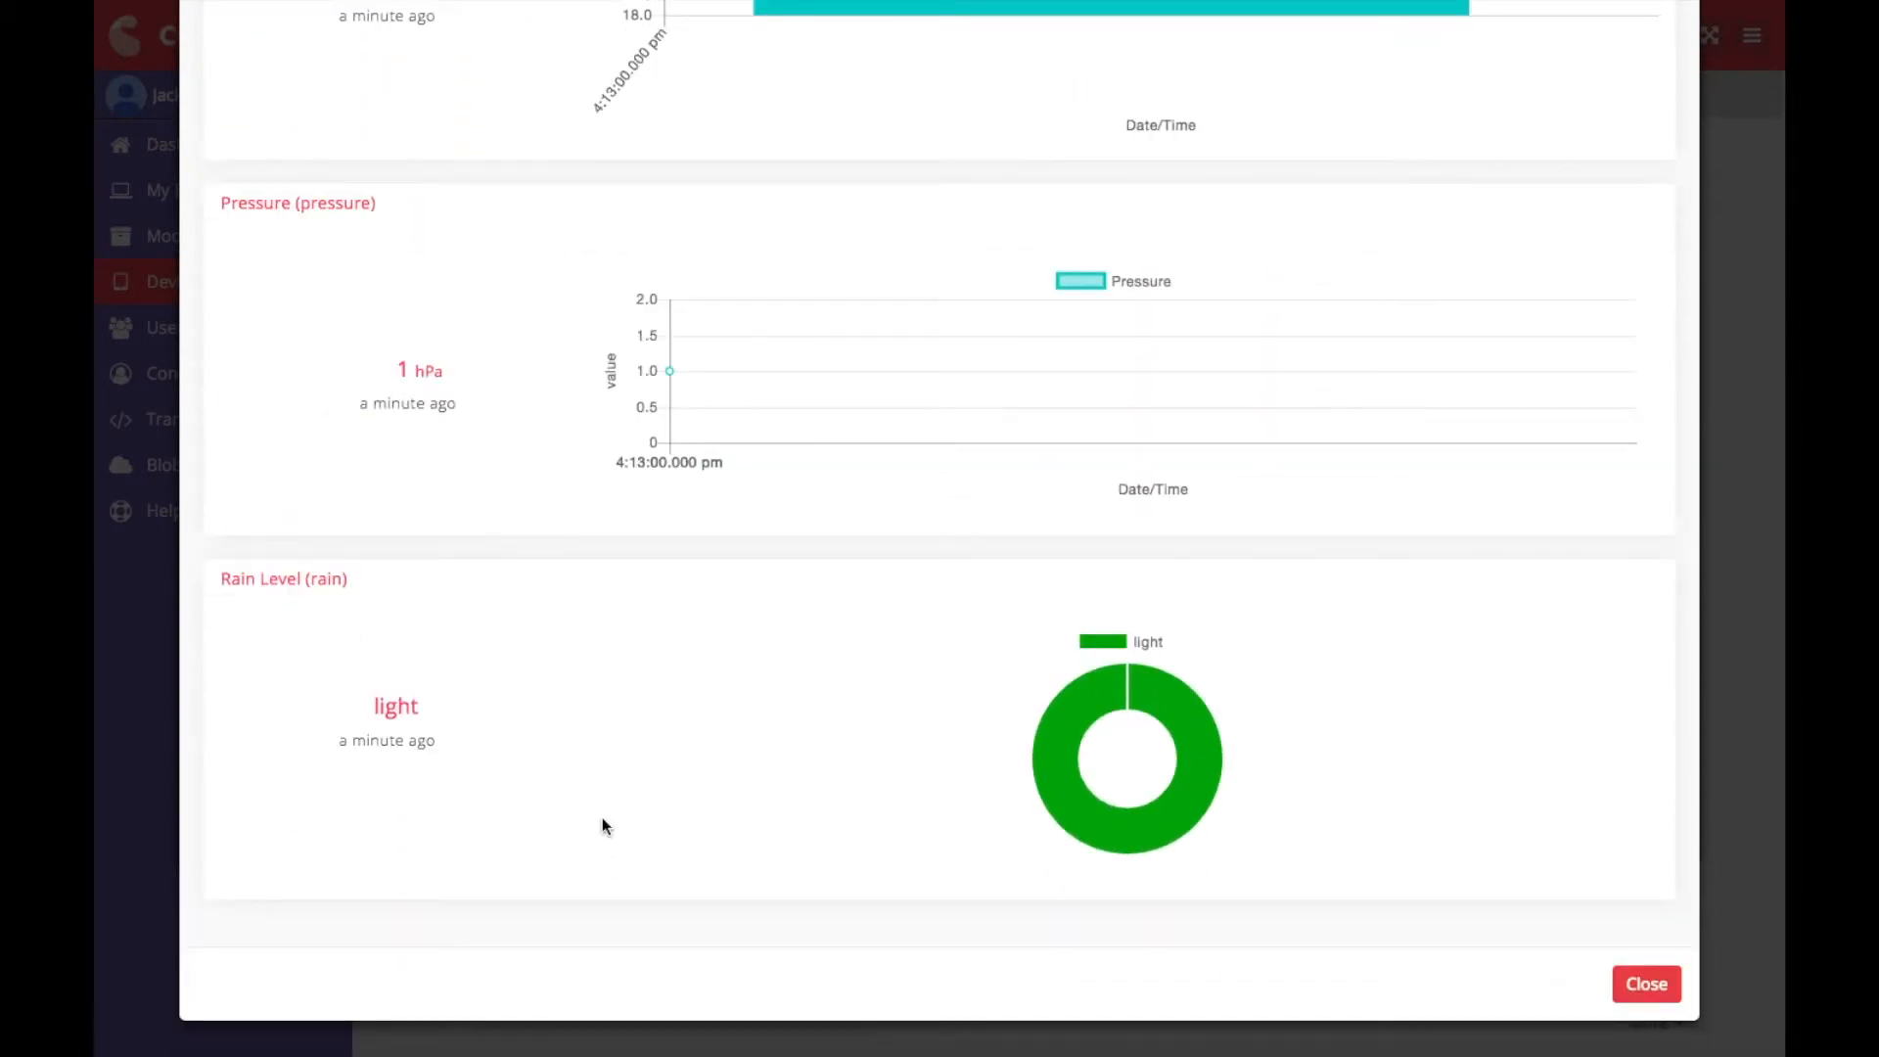
scroll(814, 380, "up", 12)
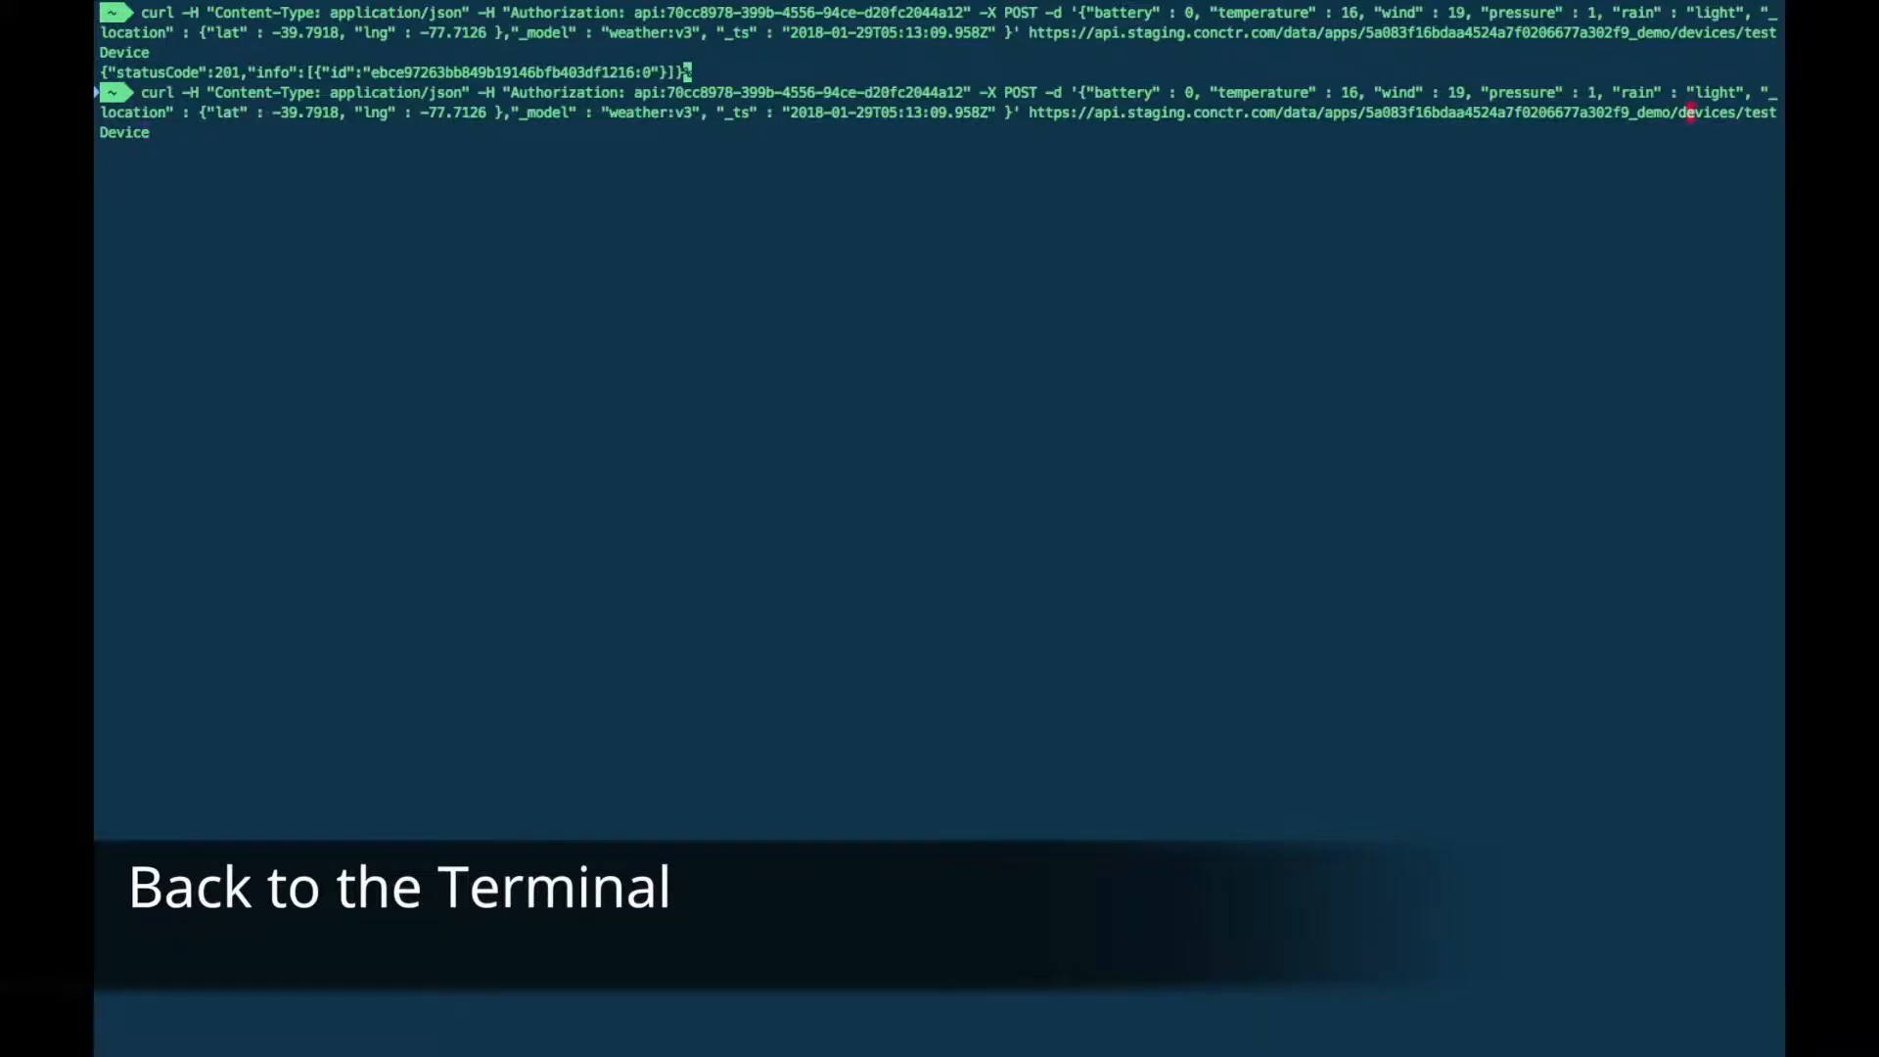
Return to the Terminal, set the temperature in the previous curl command's payload to -16, and send the request.
key("Left")
key("Left")
key("Left")
key("Left")
key("Left")
key("Left")
key("Left")
key("Left")
key("Left")
key("Left")
key("Left")
key("Left")
key("Left")
key("Left")
key("Left")
key("Left")
key("Left")
key("Left")
key("Left")
key("Left")
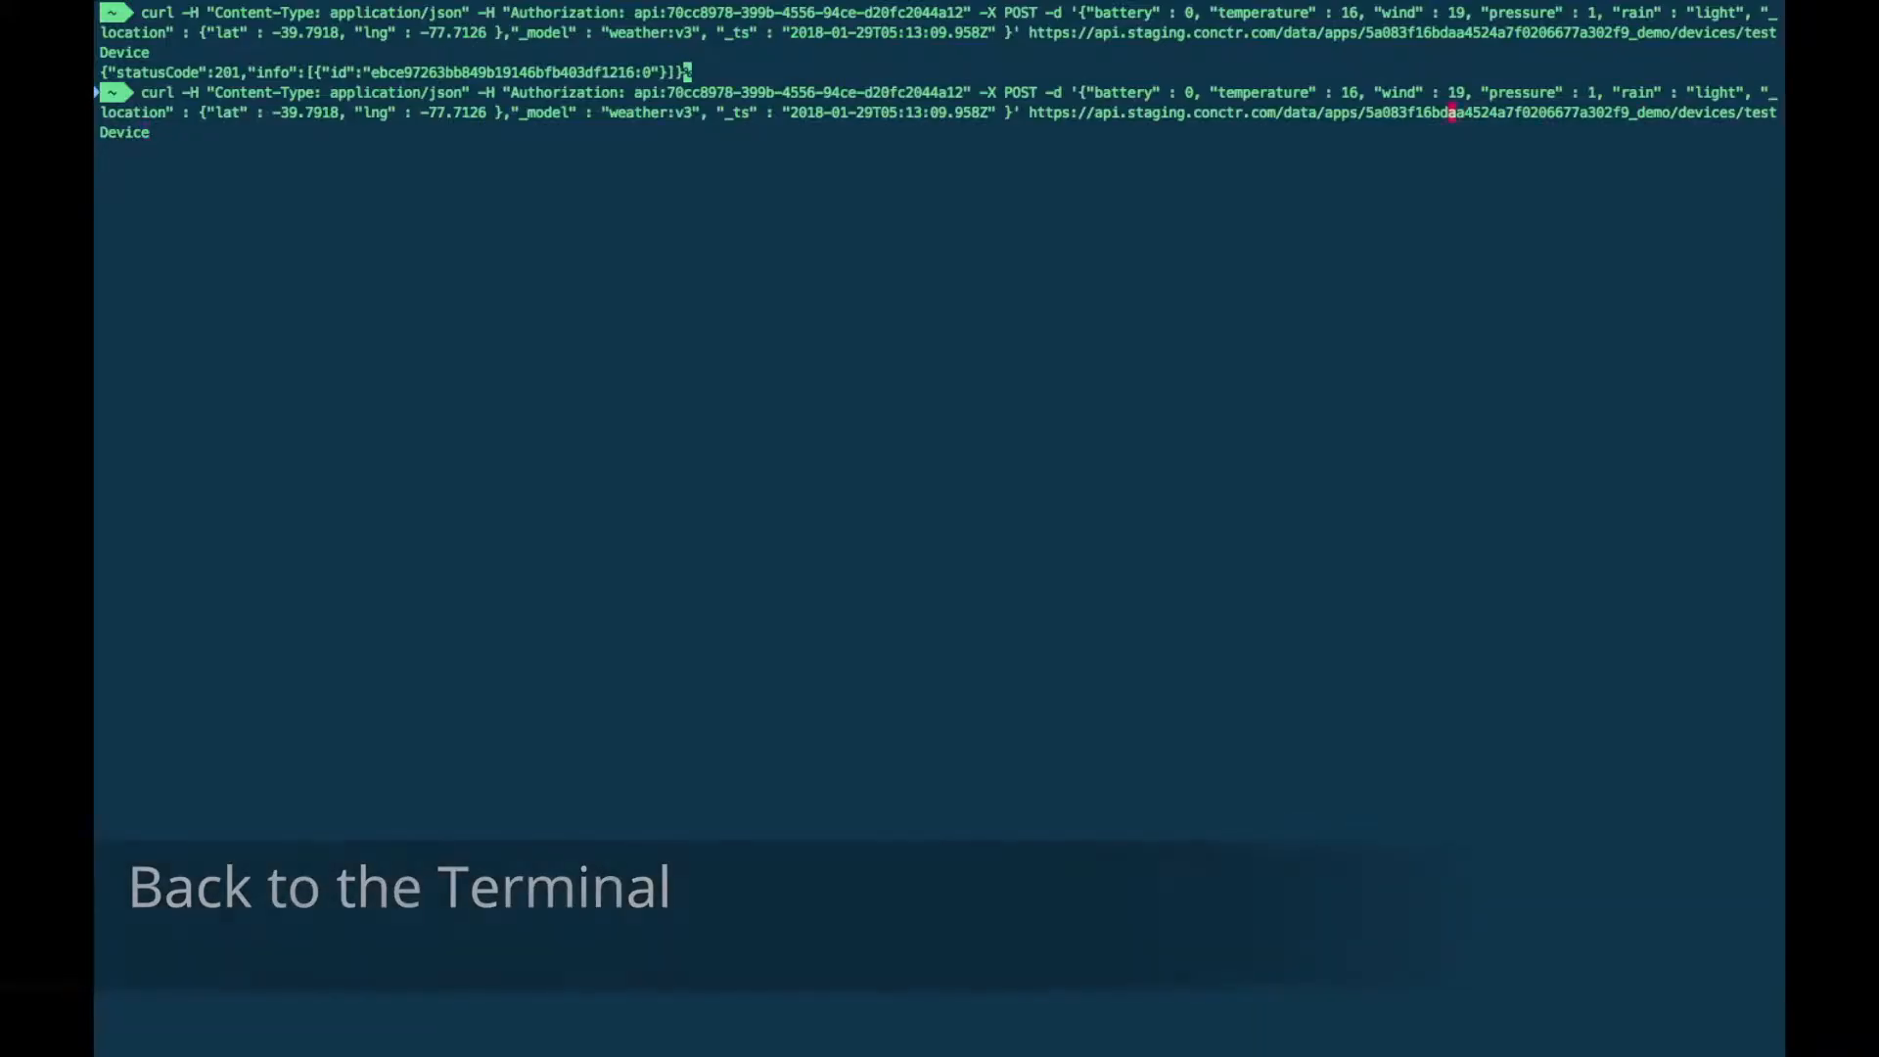
key("Left")
key("Left")
key("Left")
key("Left")
key("Left")
key("Left")
key("Left")
key("Left")
key("Left")
key("Left")
key("Left")
key("Left")
key("Left")
key("Left")
key("Left")
key("Left")
key("Left")
key("Left")
key("Left")
key("Left")
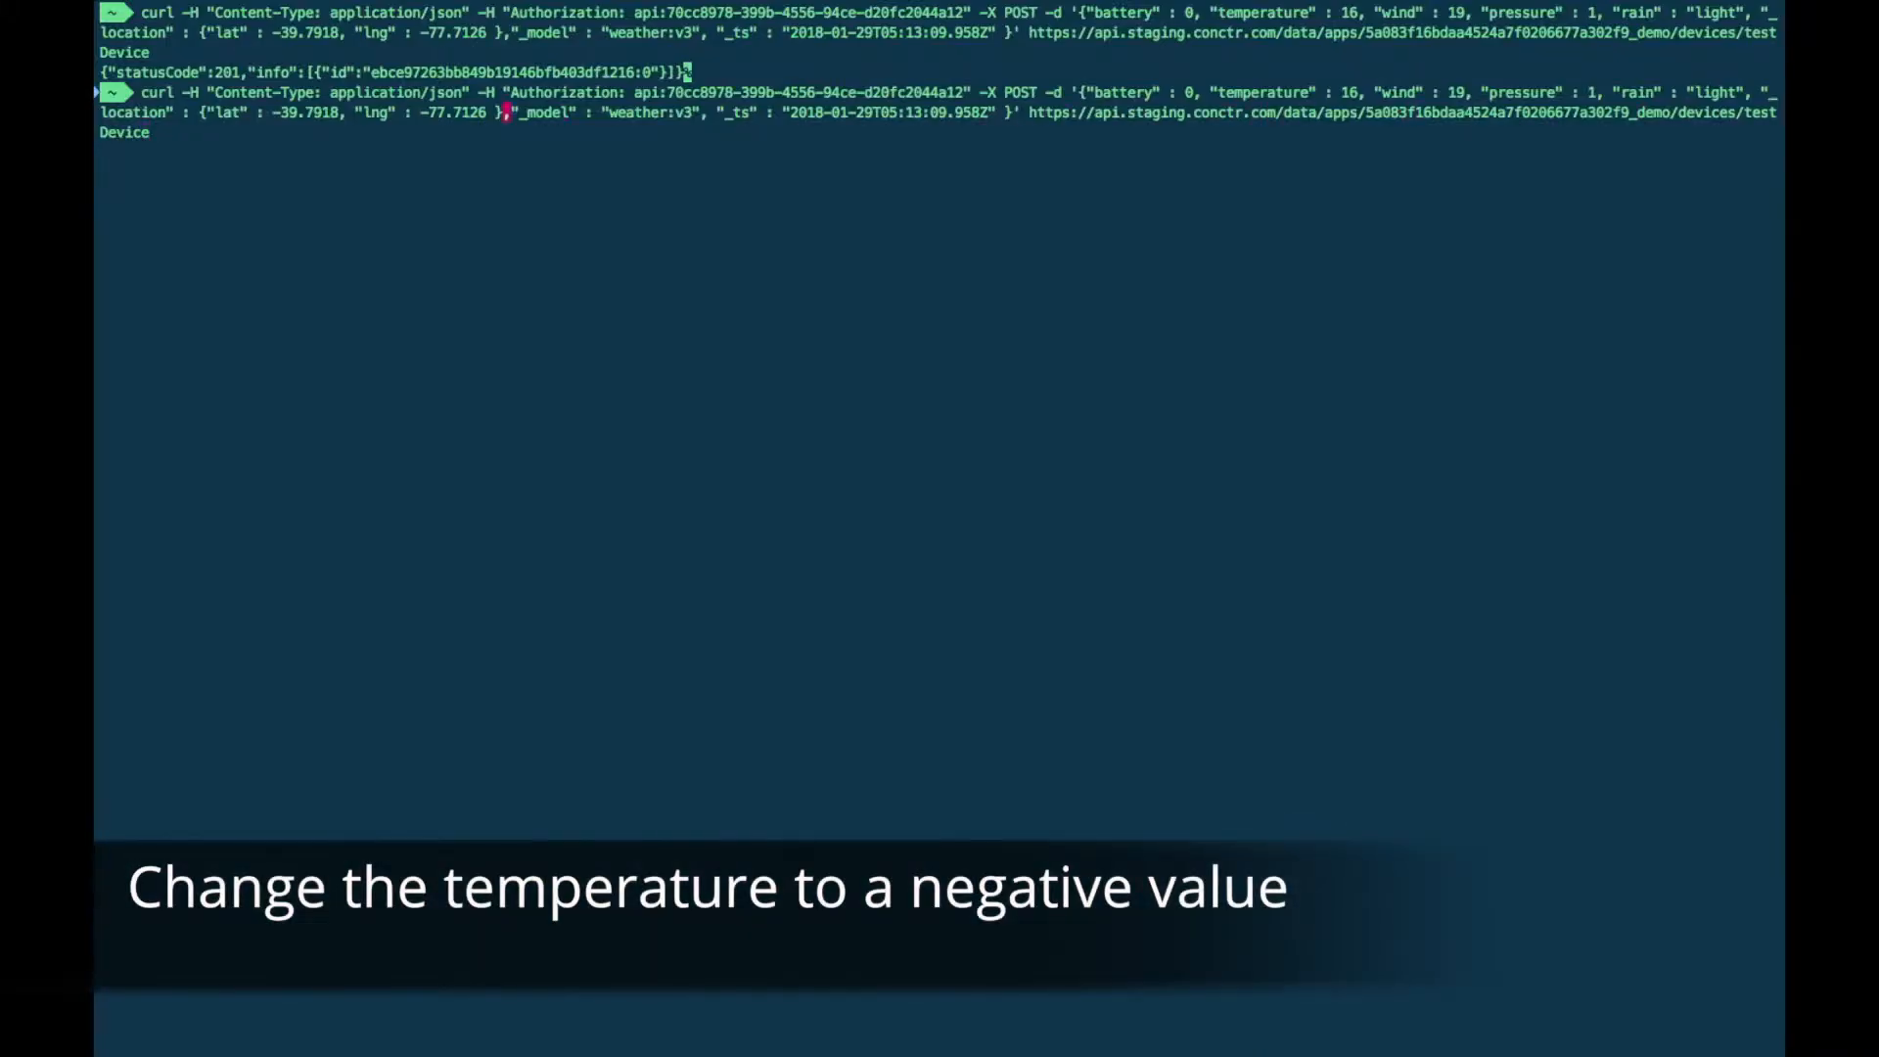
key("Left")
key("Left")
key("Left")
key("Left")
key("Left")
key("Left")
key("Left")
key("Left")
key("Left")
key("Left")
key("Left")
key("Left")
key("Left")
key("Left")
key("Left")
key("Left")
key("Left")
key("Left")
key("Left")
type("-")
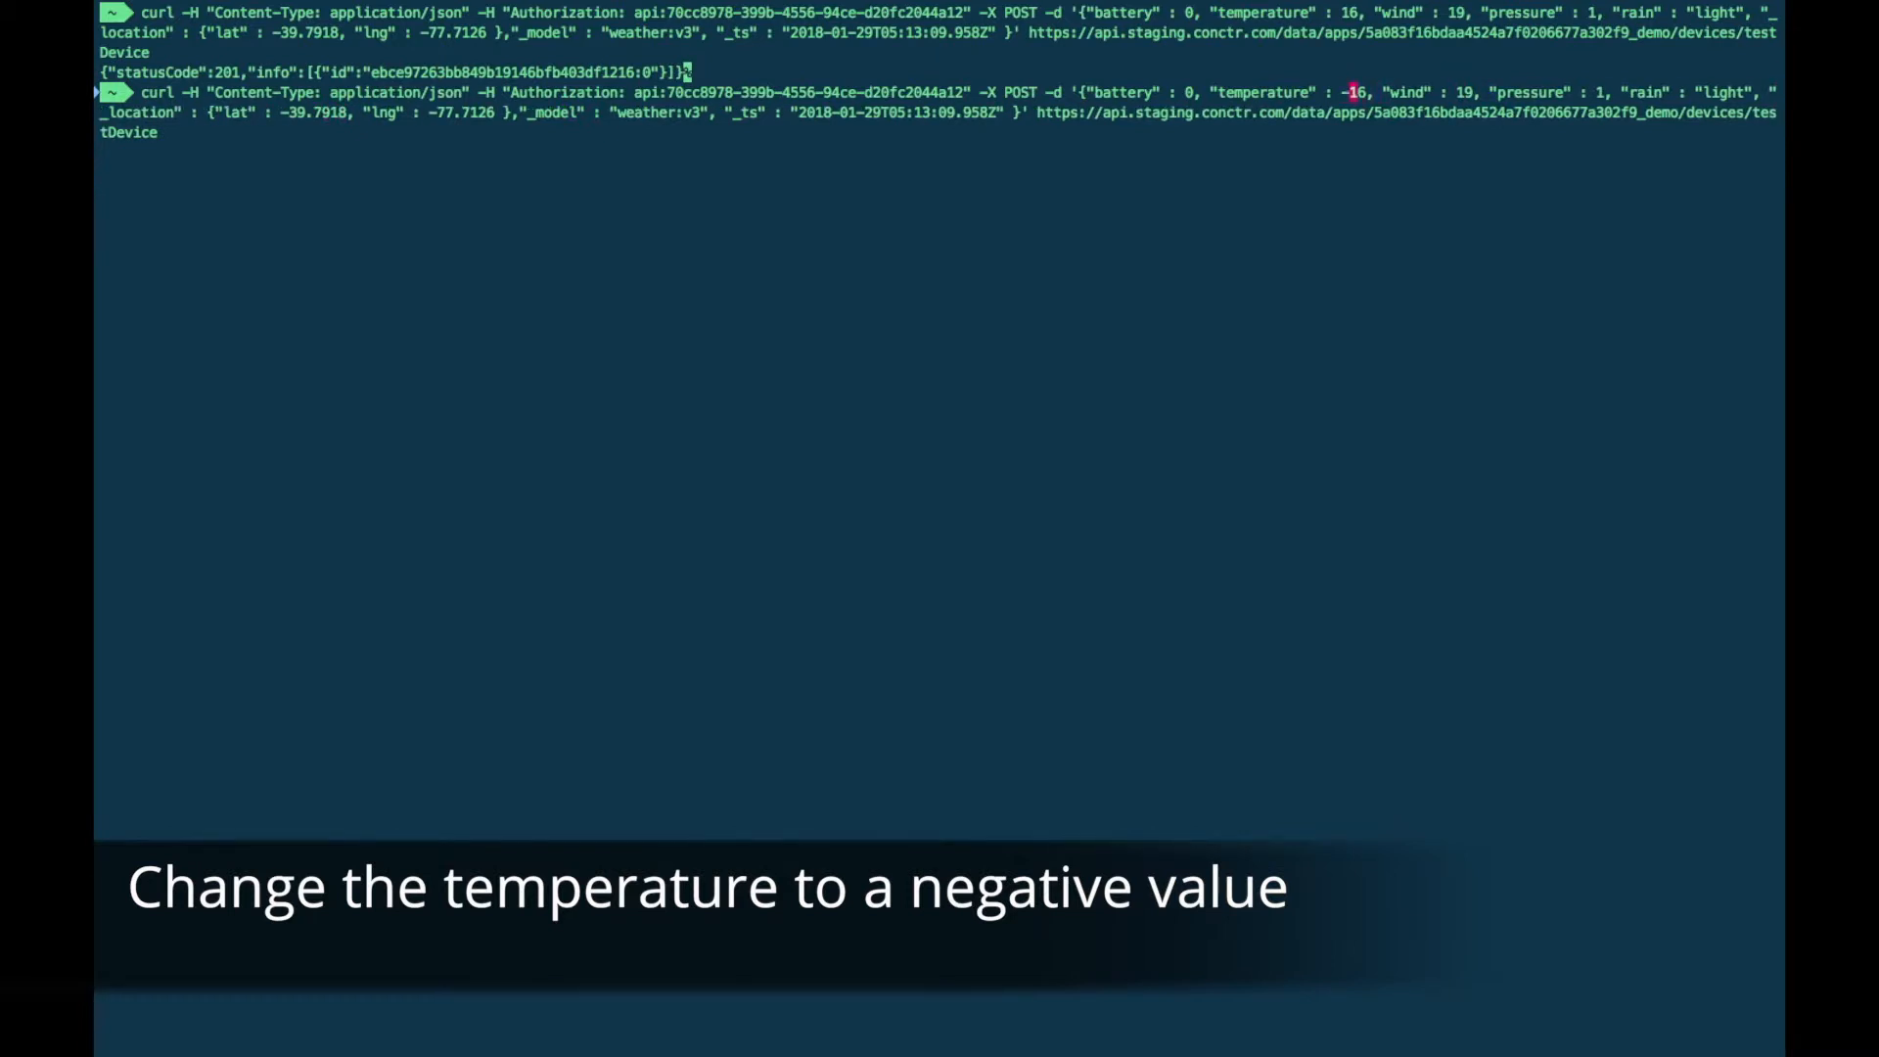
key("Return")
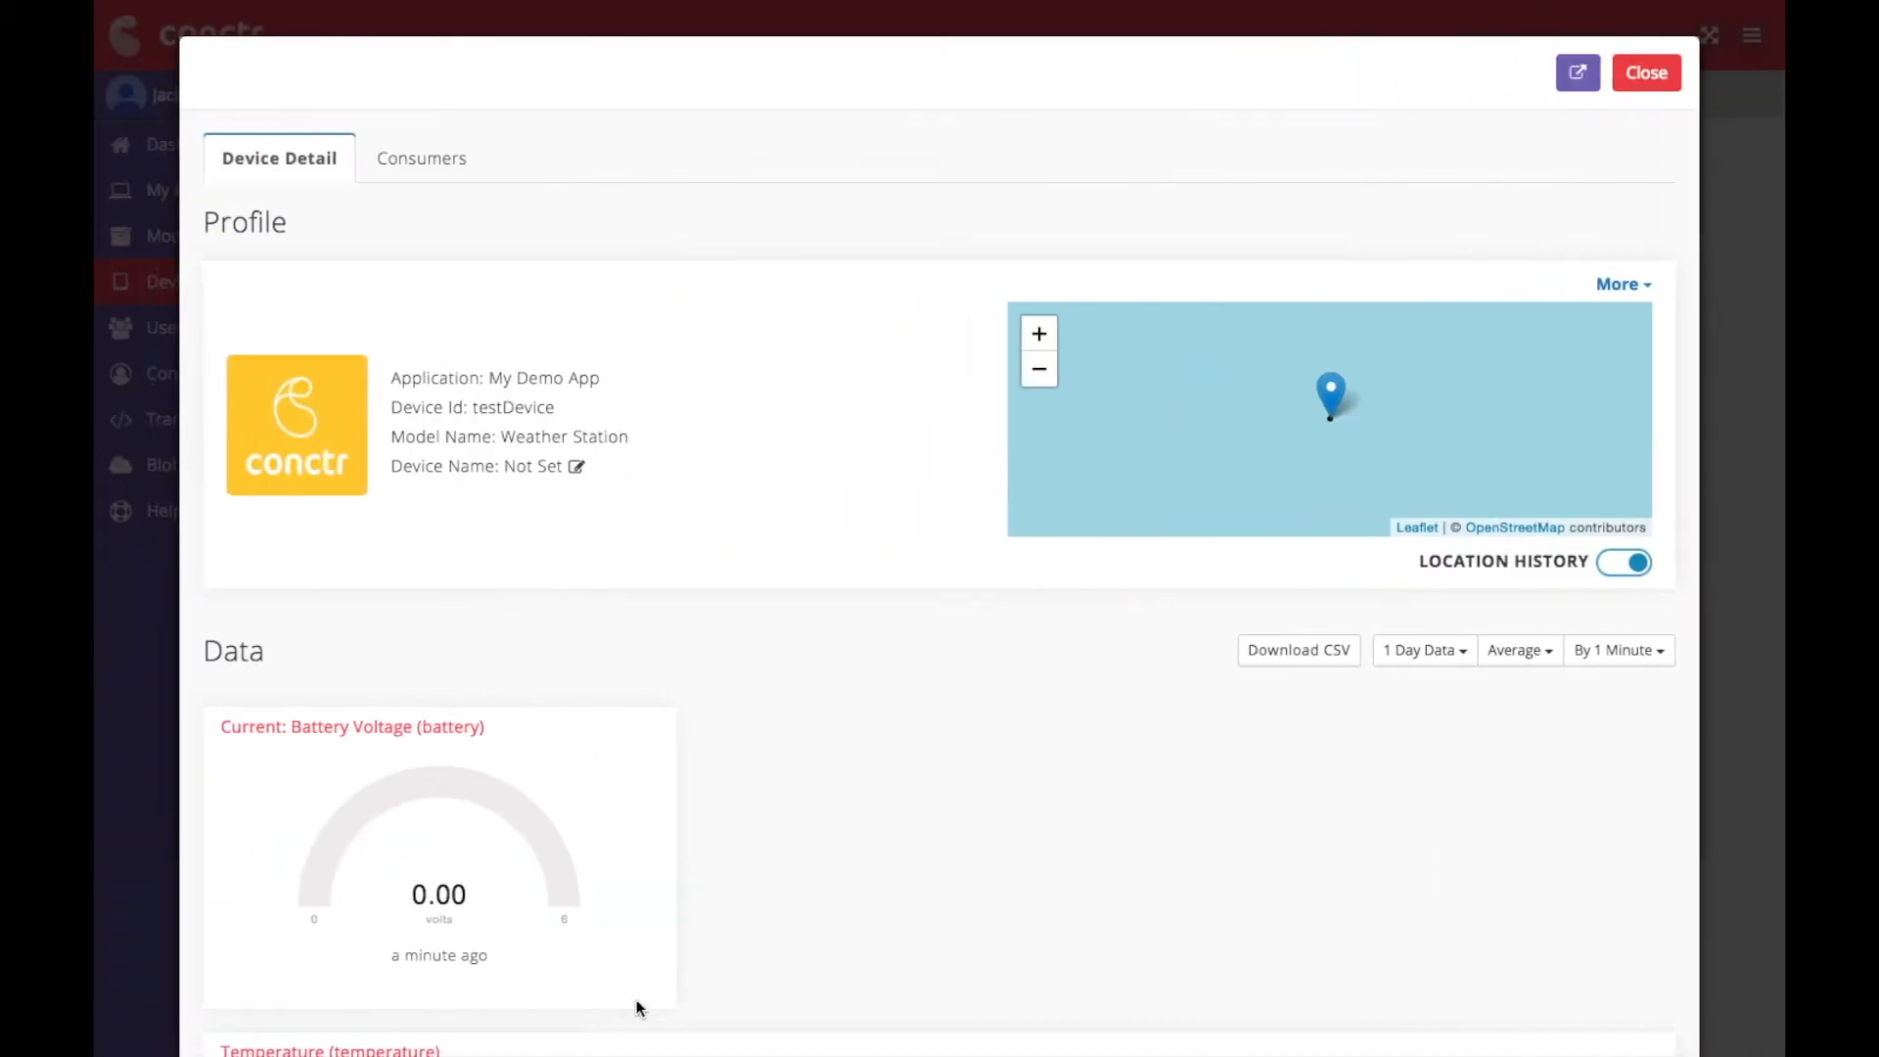
Switch back to testDevice's details in Conctr and examine the temperature gauge and chart for the newly sent reading.
scroll(856, 669, "down", 4)
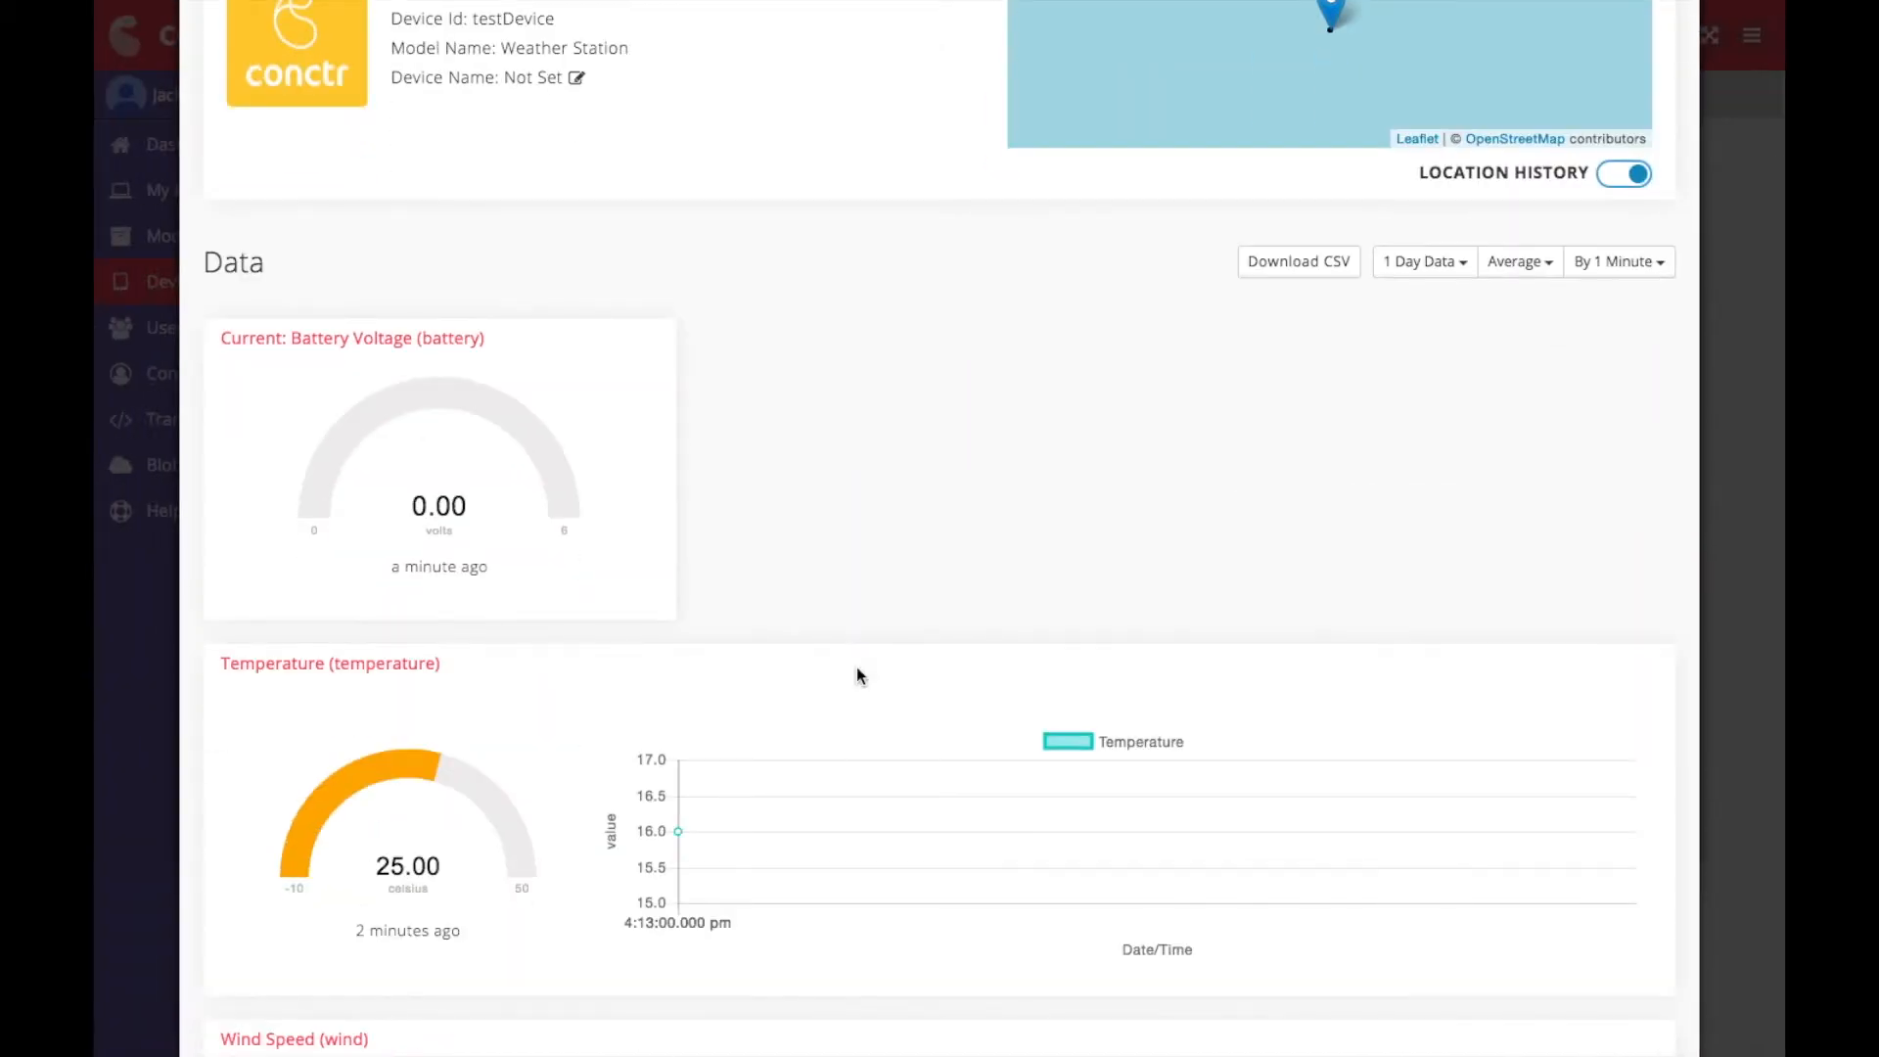
scroll(856, 668, "up", 4)
scroll(1177, 671, "down", 7)
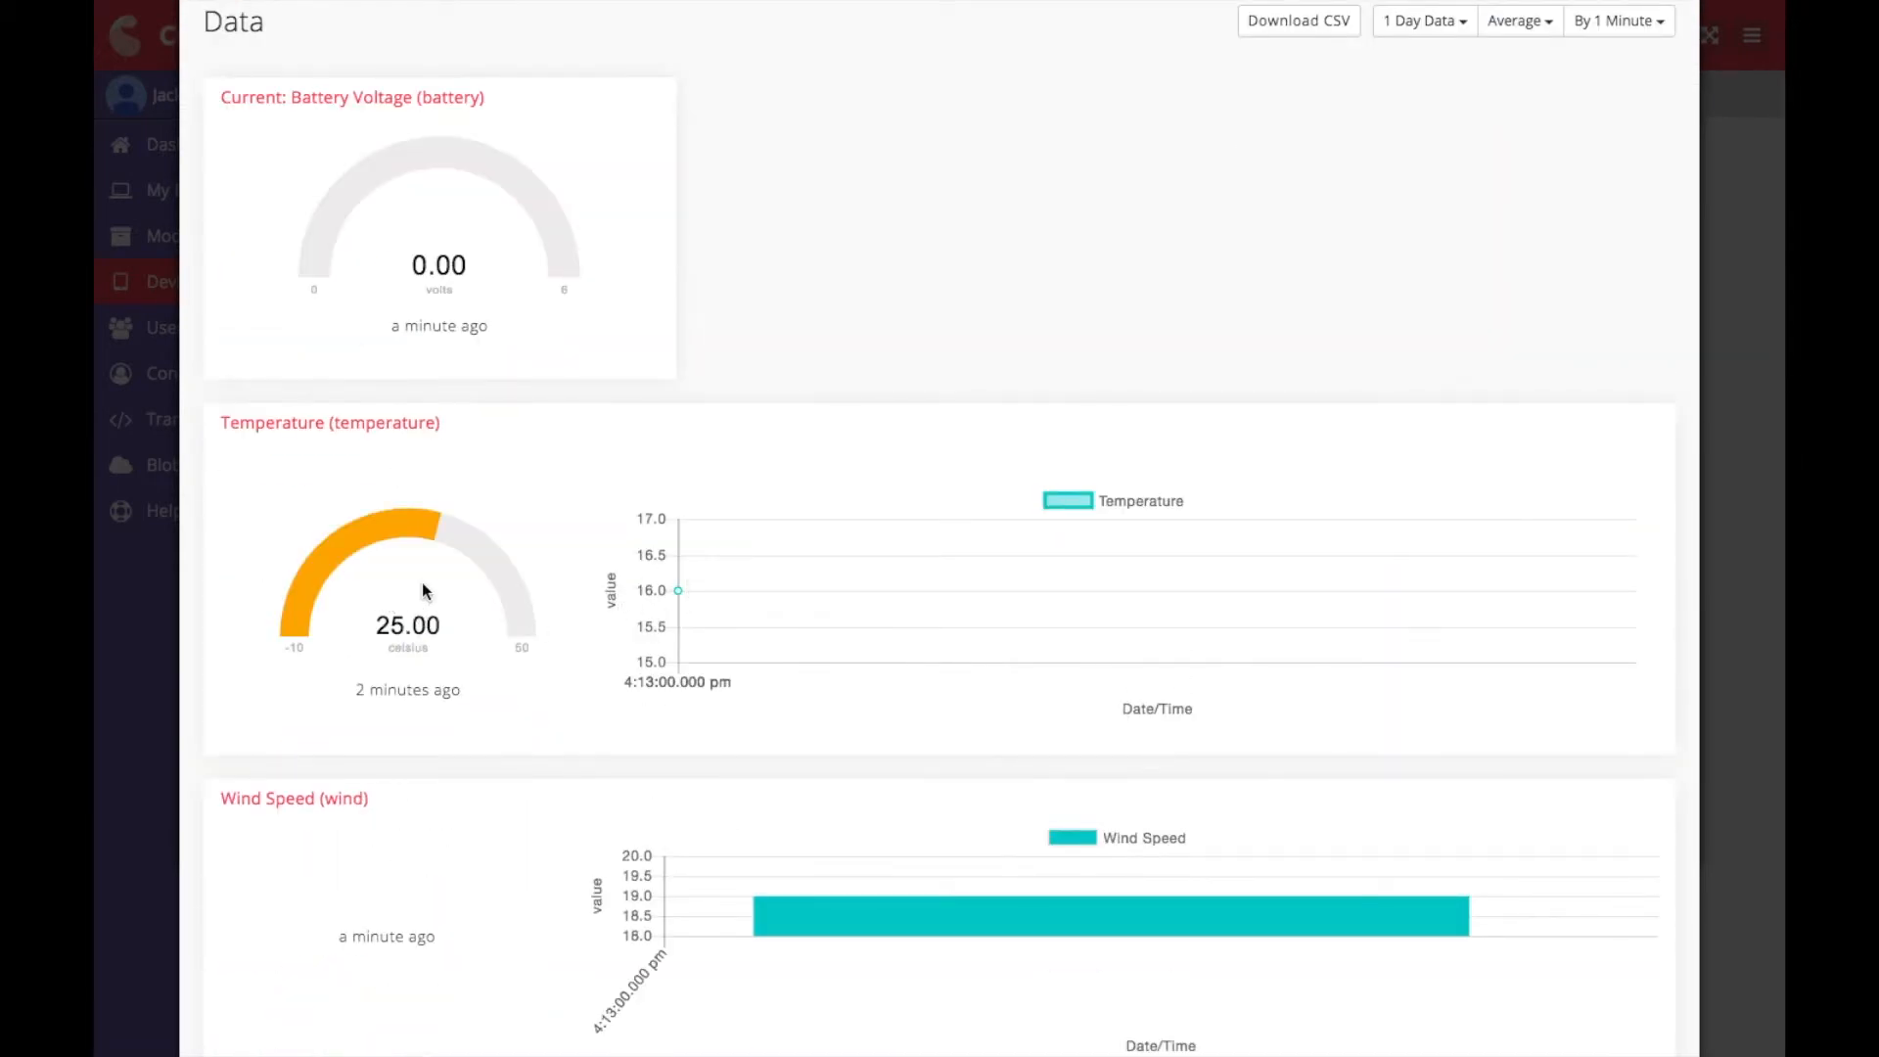
scroll(423, 590, "down", 3)
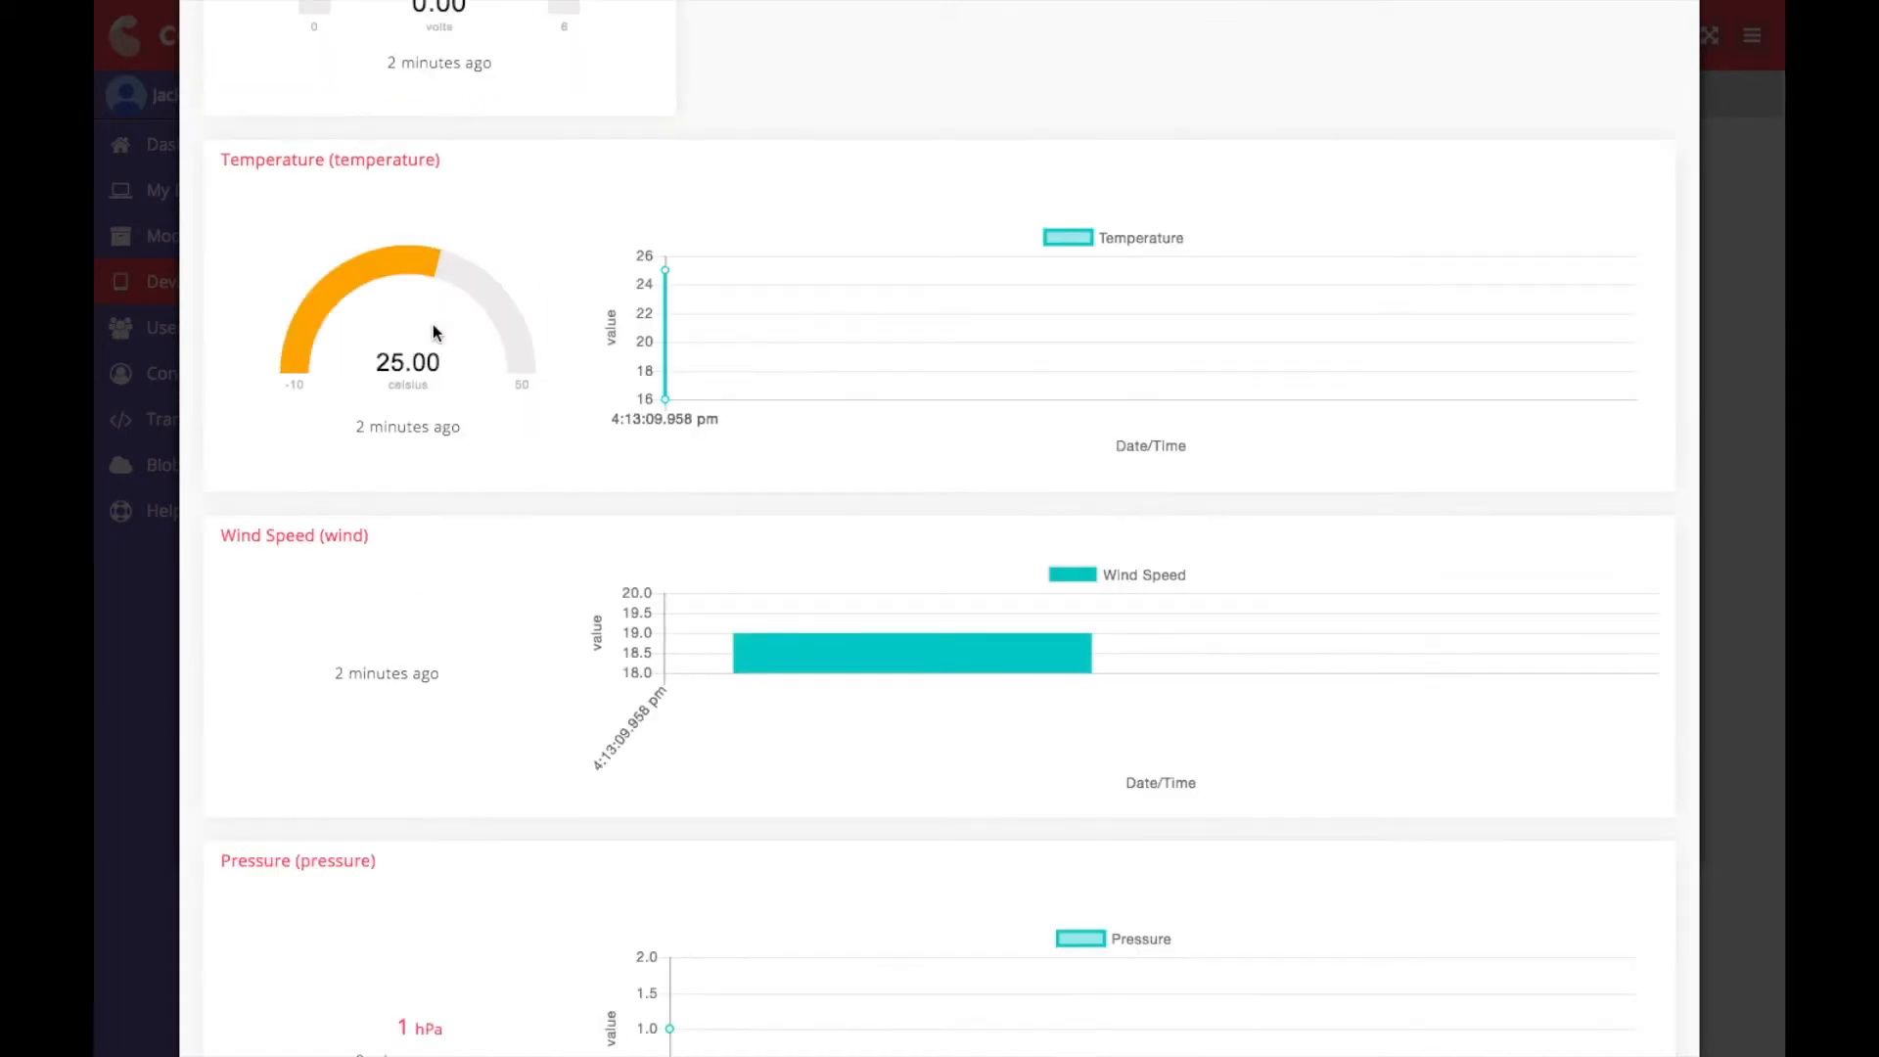